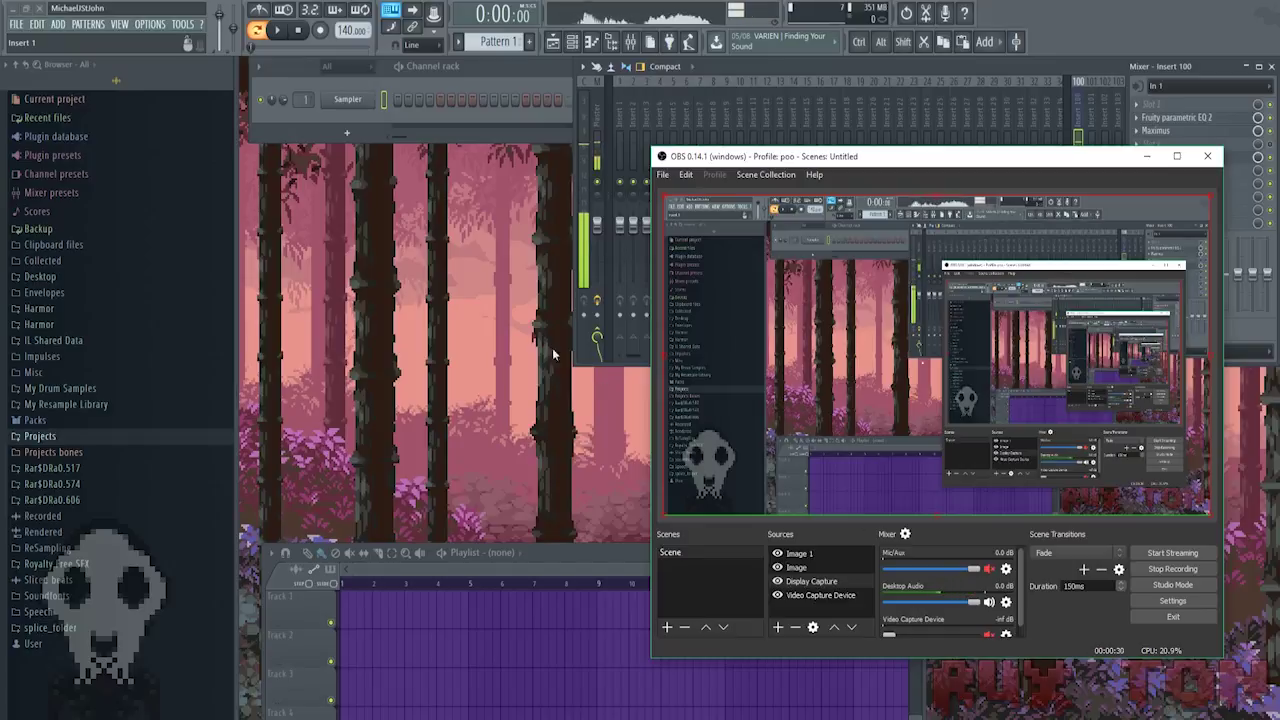
{"action": "left_click", "coordinate": [452, 428]}
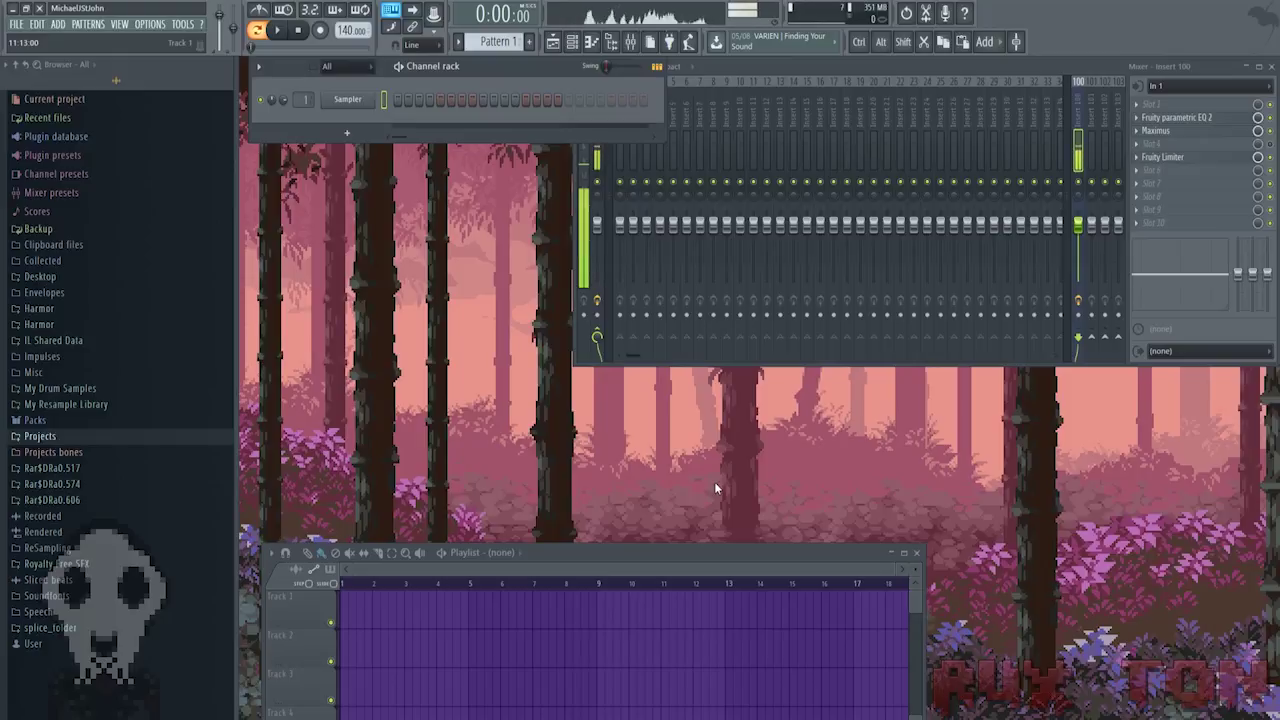
Step: Choose FL Studio ASIO as the audio device in Audio settings and open its ASIO panel
{"action": "left_click", "coordinate": [152, 25]}
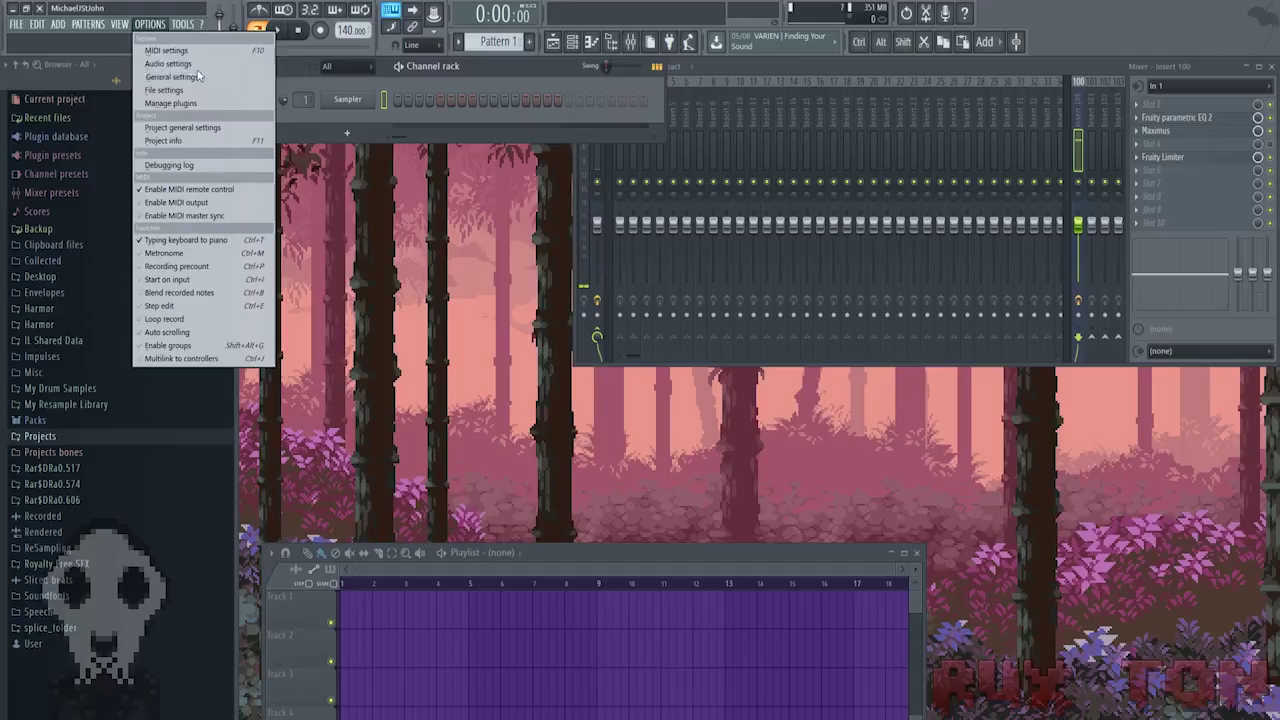
{"action": "left_click", "coordinate": [168, 63]}
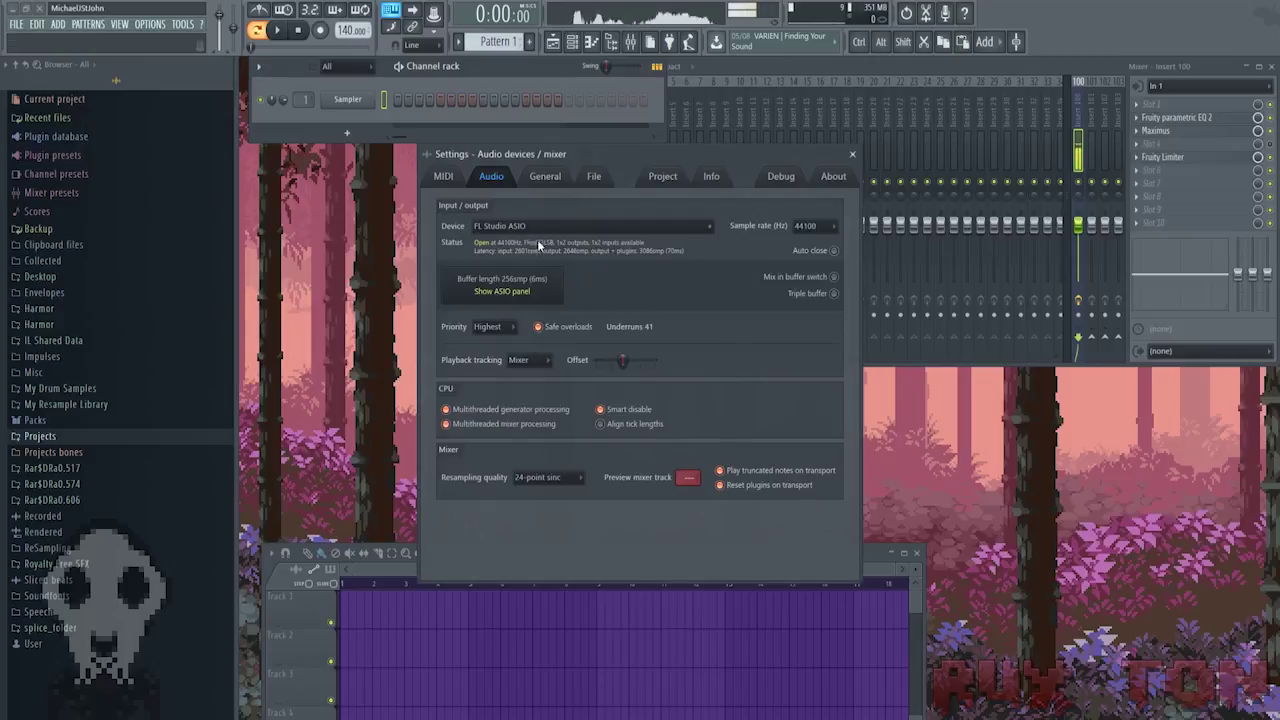
{"action": "left_click", "coordinate": [507, 230]}
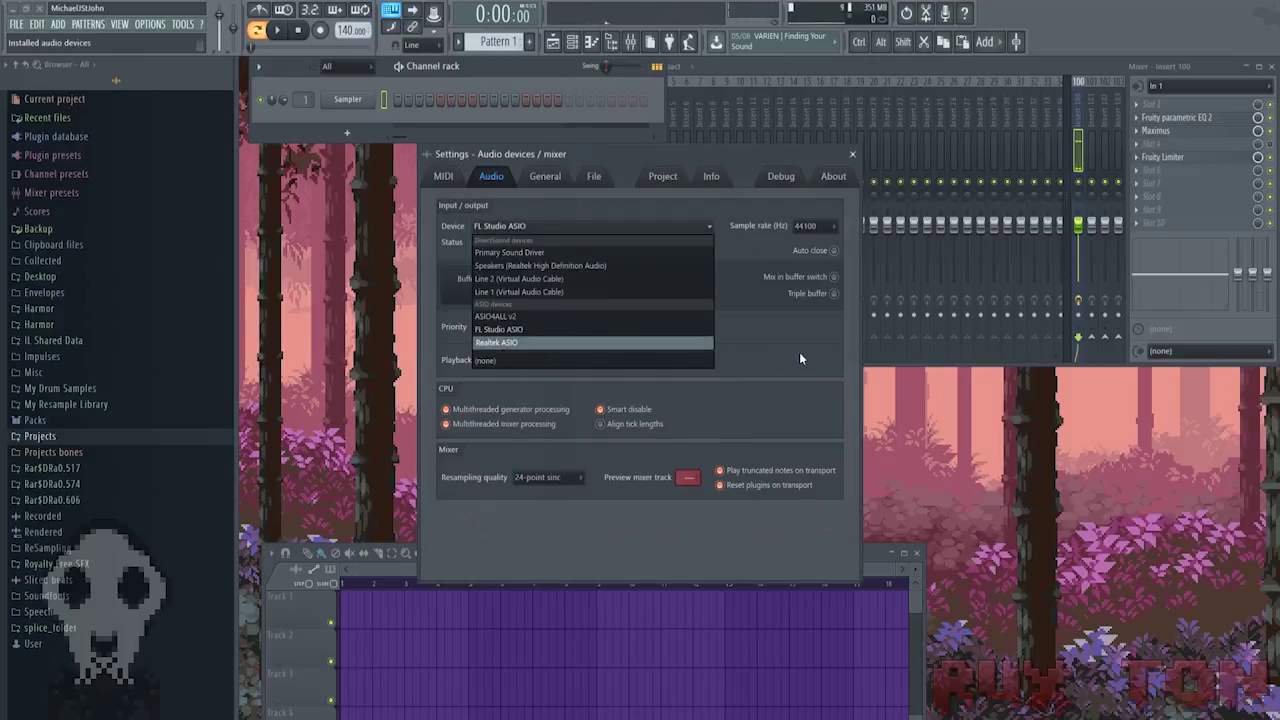
{"action": "left_click", "coordinate": [600, 330]}
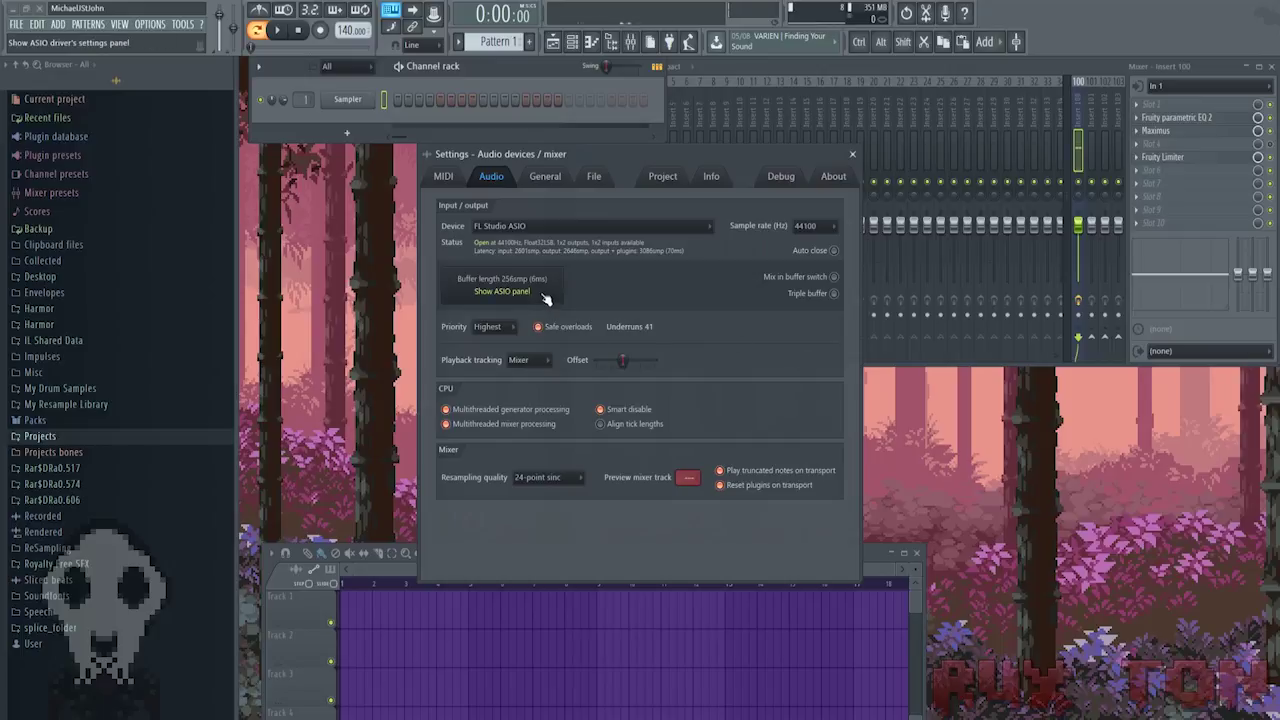
{"action": "left_click", "coordinate": [506, 297]}
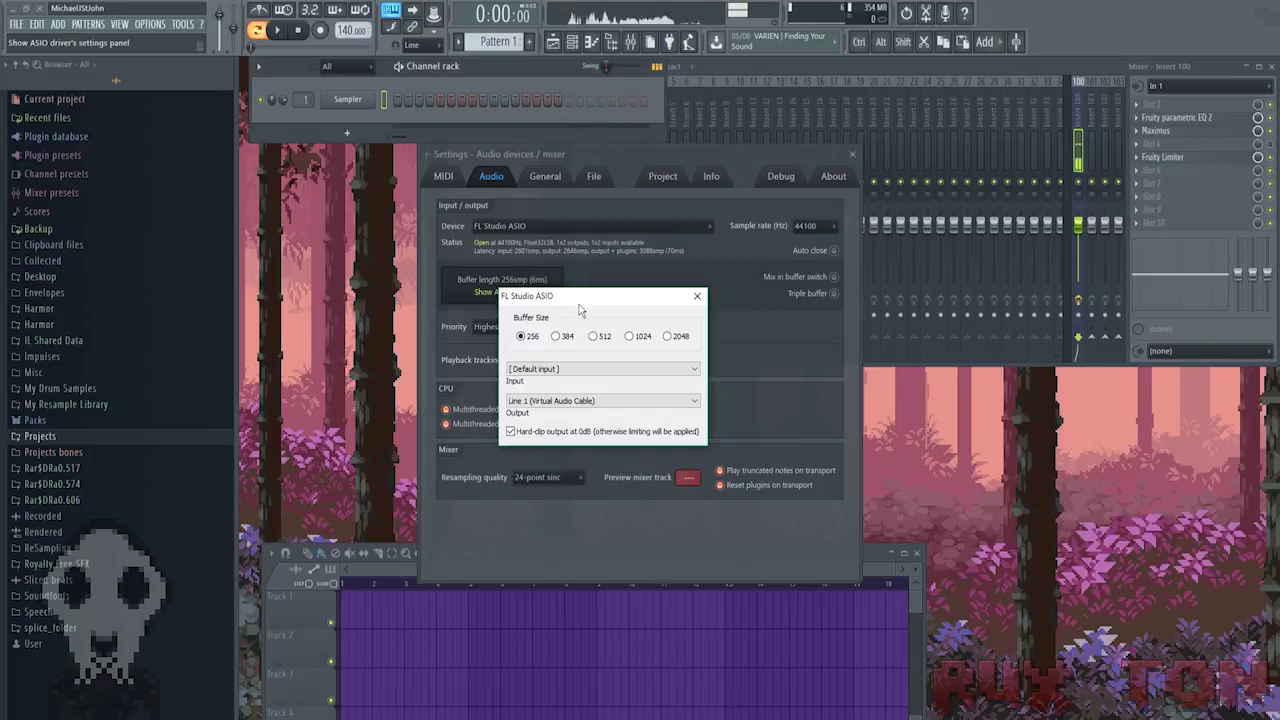
Step: Set the ASIO input back to [Default input] after briefly trying the AudioBox USB connector
{"action": "left_click", "coordinate": [574, 368]}
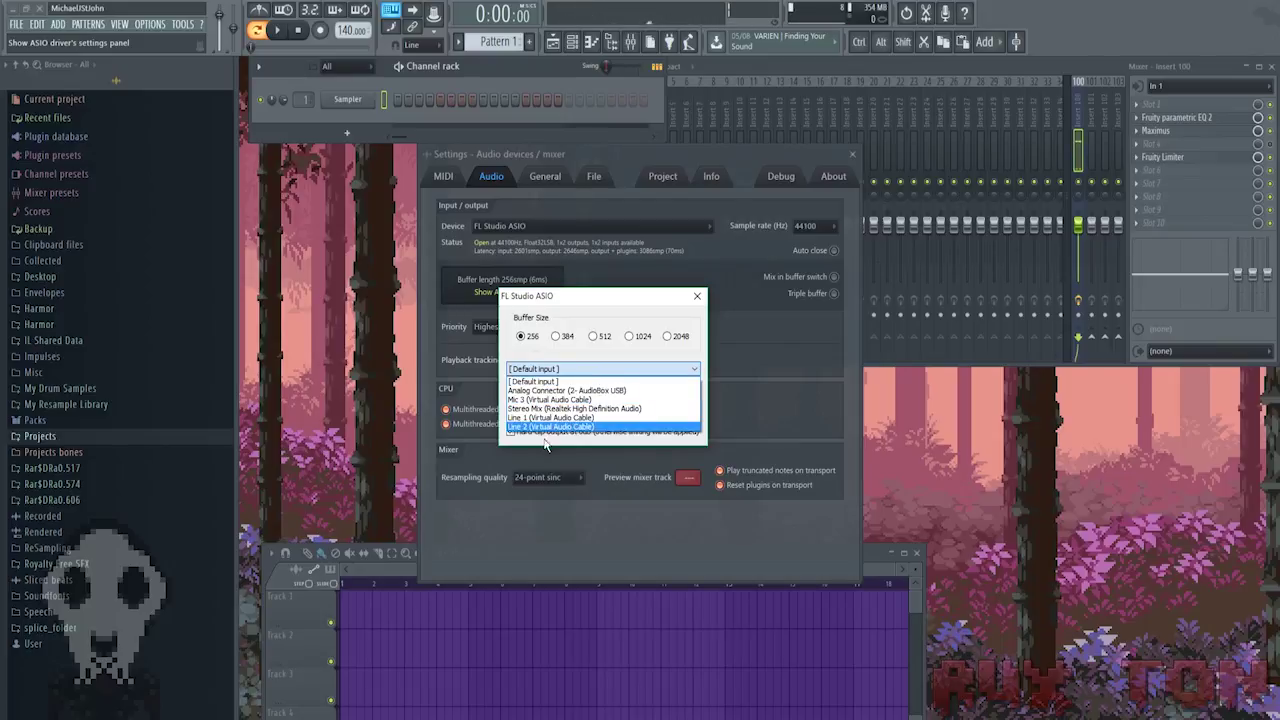
{"action": "left_click", "coordinate": [538, 391]}
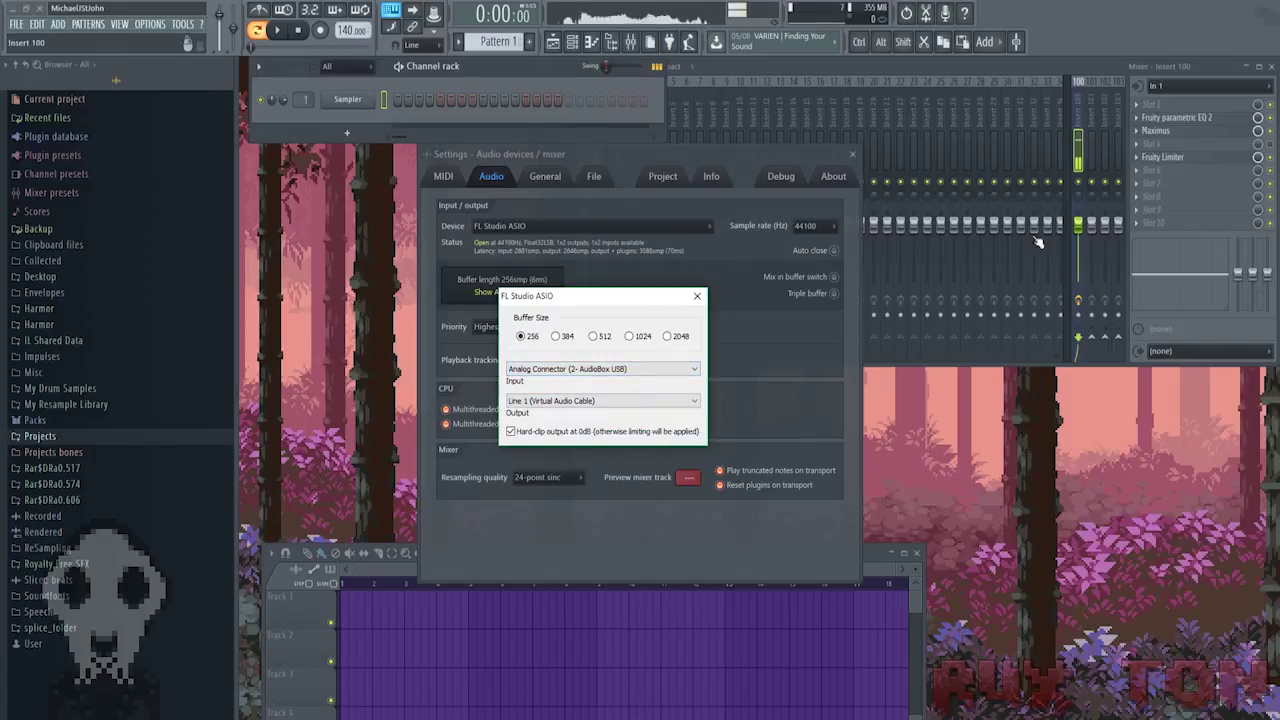
{"action": "left_click", "coordinate": [632, 370]}
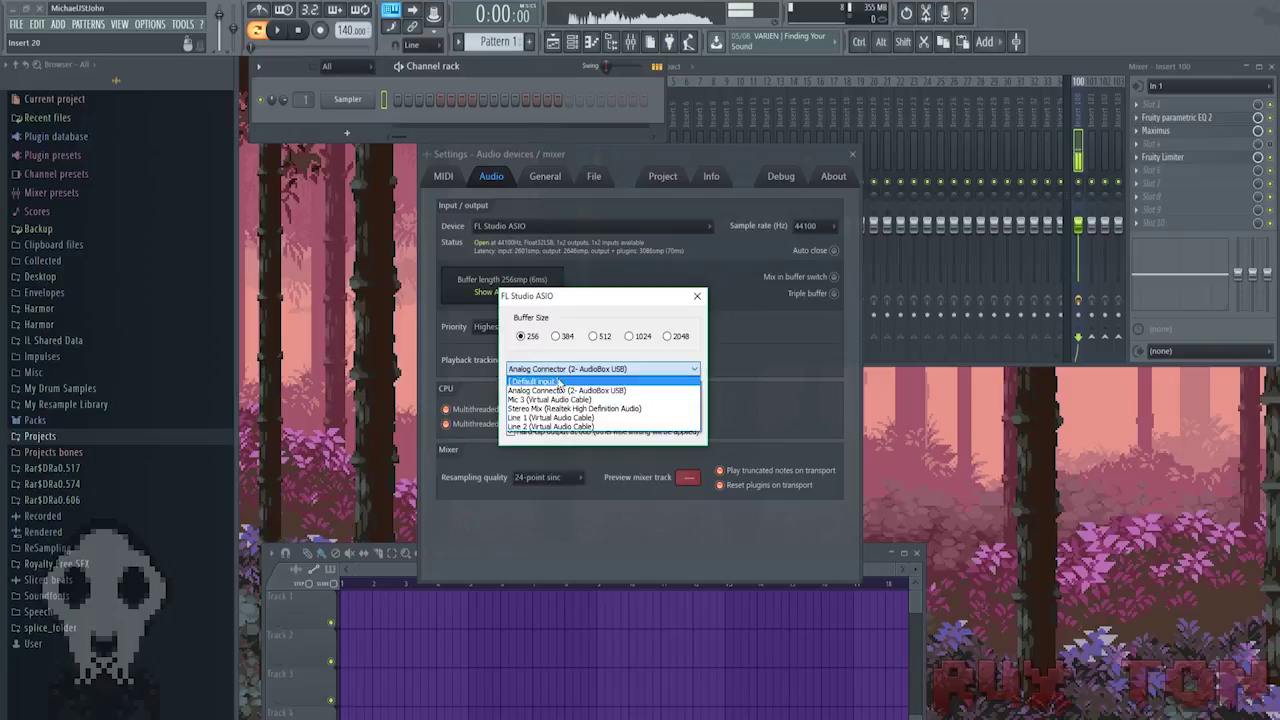
{"action": "left_click", "coordinate": [556, 380]}
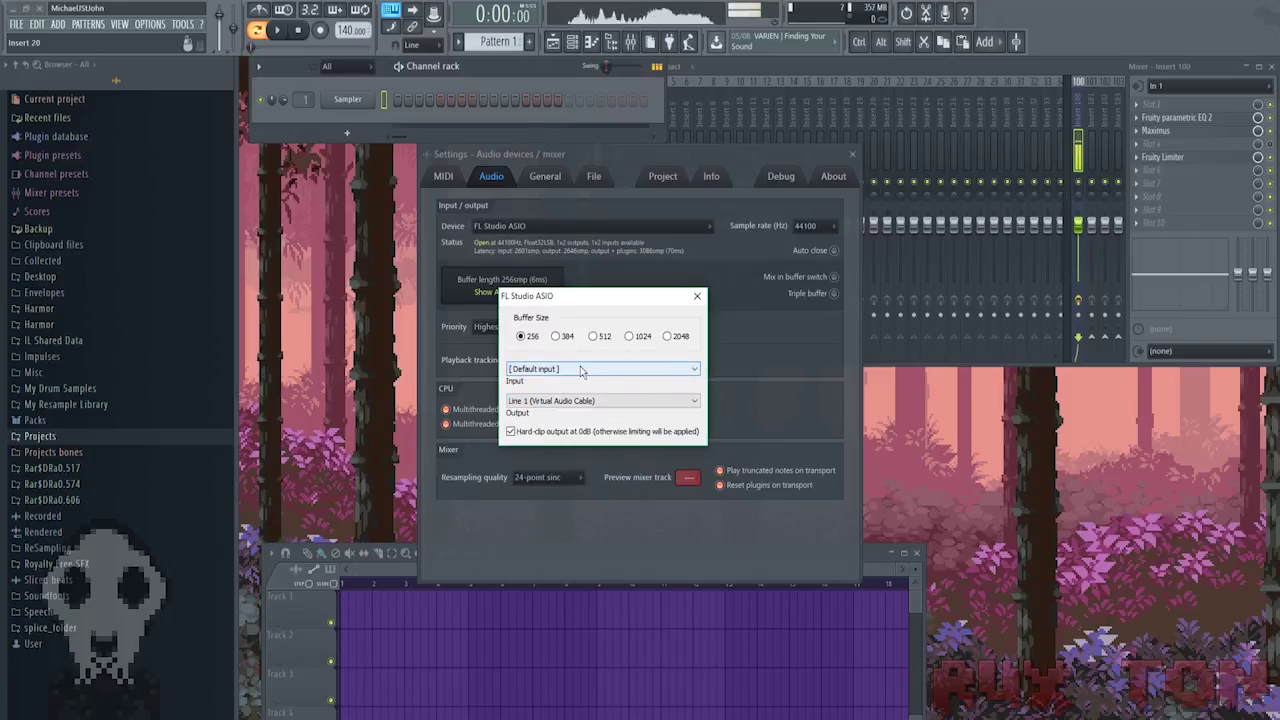
{"action": "left_click", "coordinate": [581, 371]}
{"action": "left_click", "coordinate": [543, 357]}
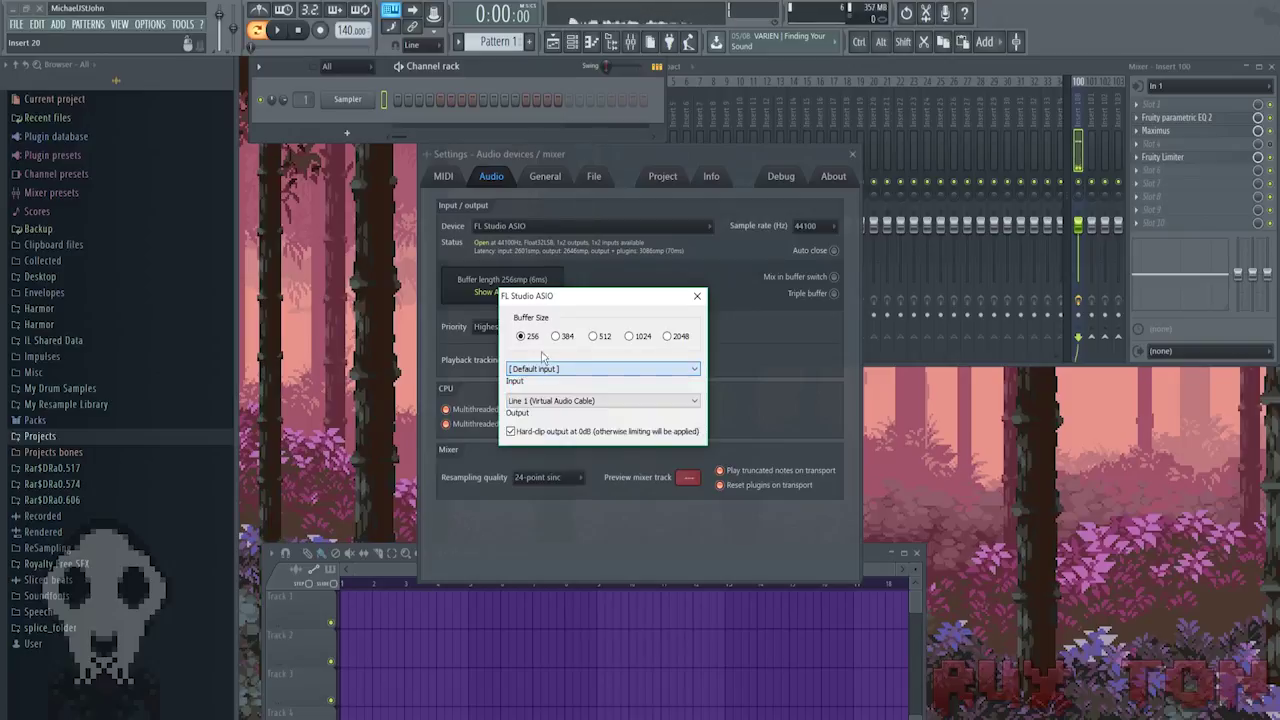
Step: Keep the ASIO output on Line 1 (Virtual Audio Cable) and close the ASIO panel
{"action": "left_click", "coordinate": [572, 402]}
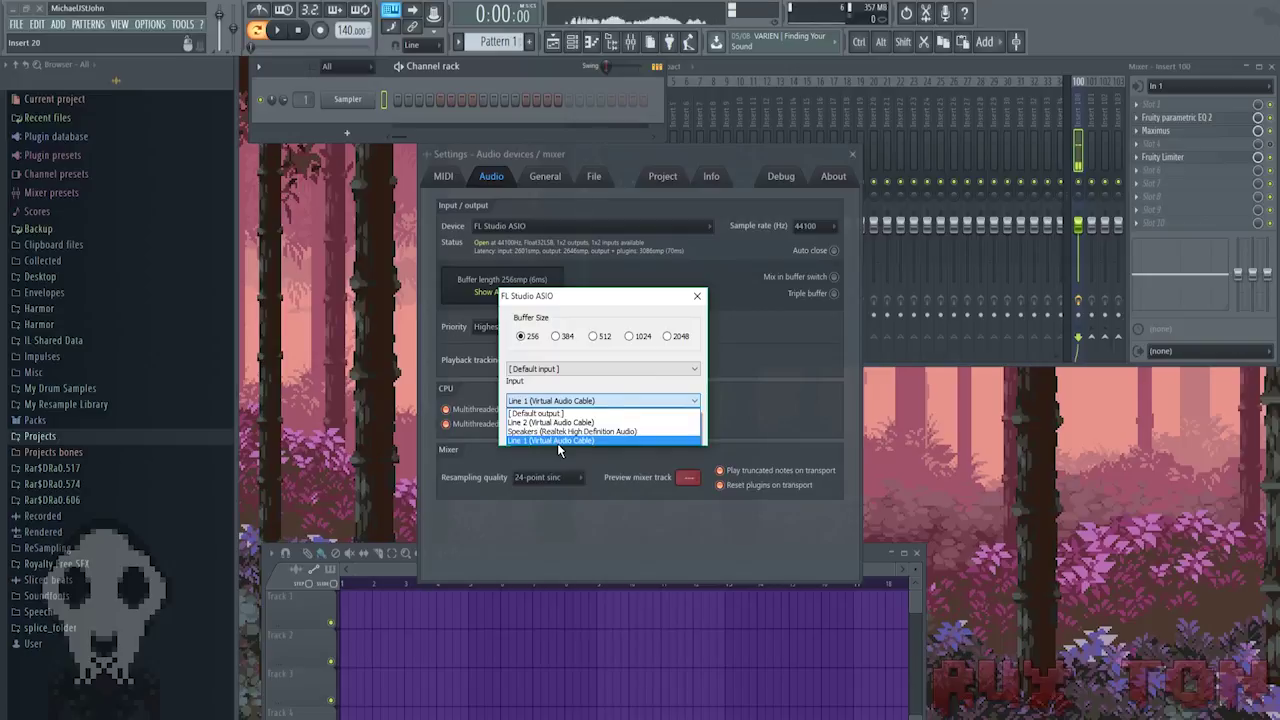
{"action": "left_click", "coordinate": [699, 296]}
{"action": "left_click", "coordinate": [699, 296]}
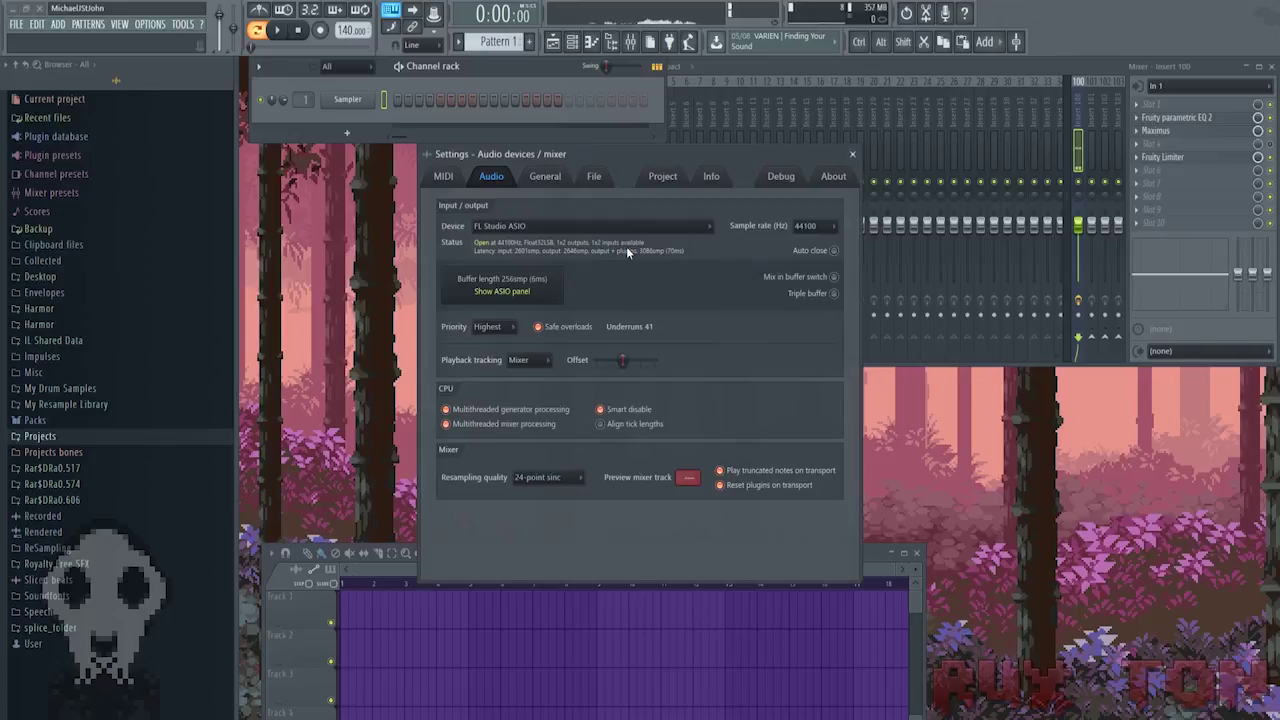
Step: Close audio settings and inspect mixer Insert 100's In 1 input and EQ, Maximus and Limiter effects
{"action": "left_click", "coordinate": [852, 154]}
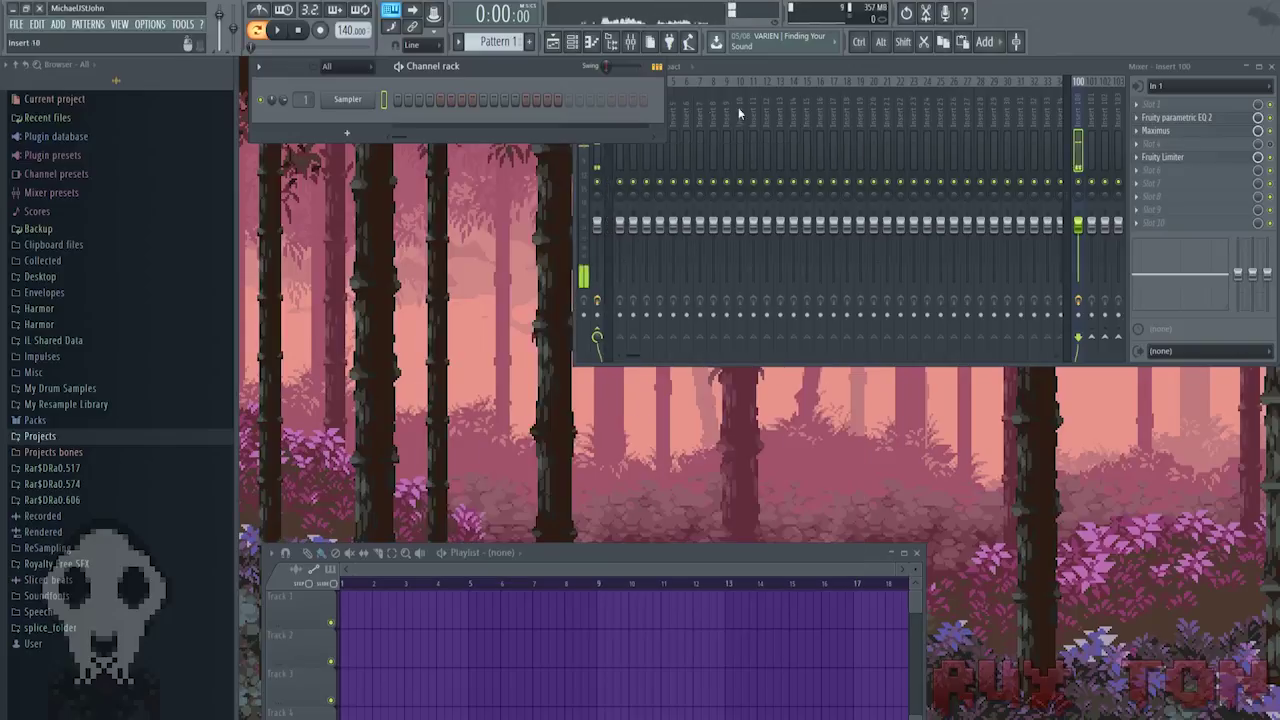
{"action": "left_click", "coordinate": [768, 104]}
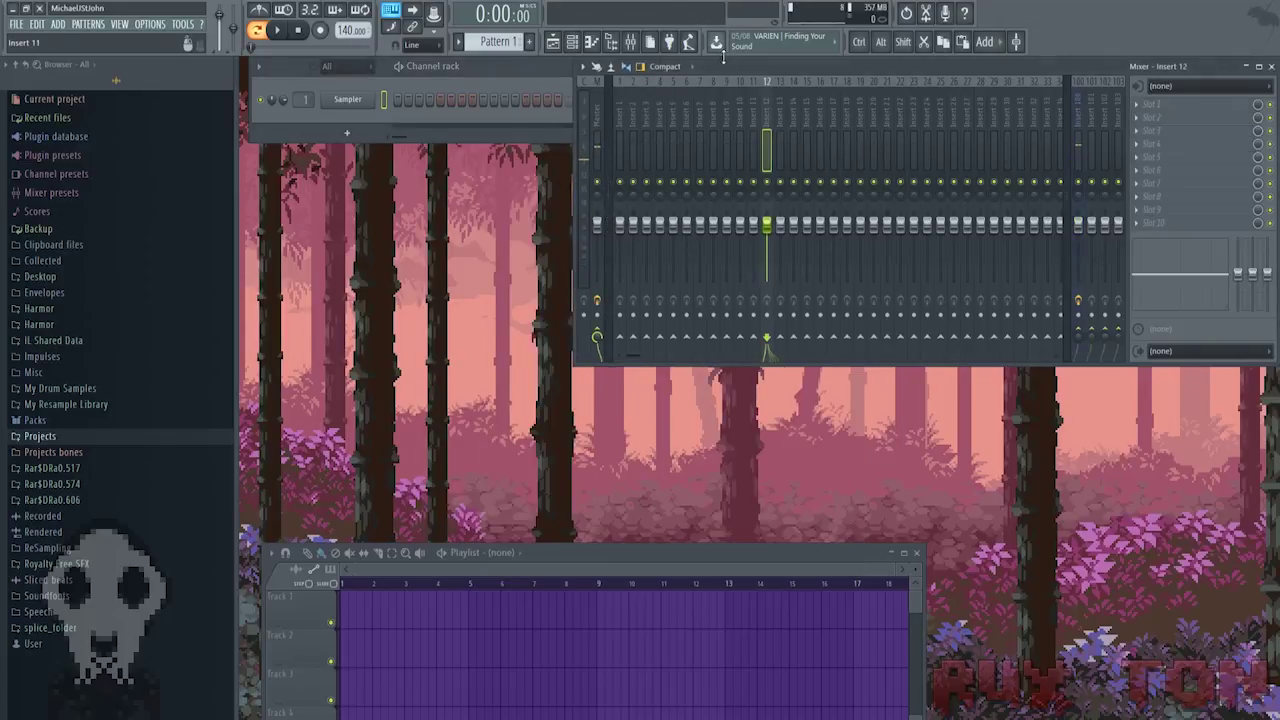
{"action": "left_click", "coordinate": [687, 91]}
{"action": "left_click", "coordinate": [662, 107]}
{"action": "left_click", "coordinate": [847, 110]}
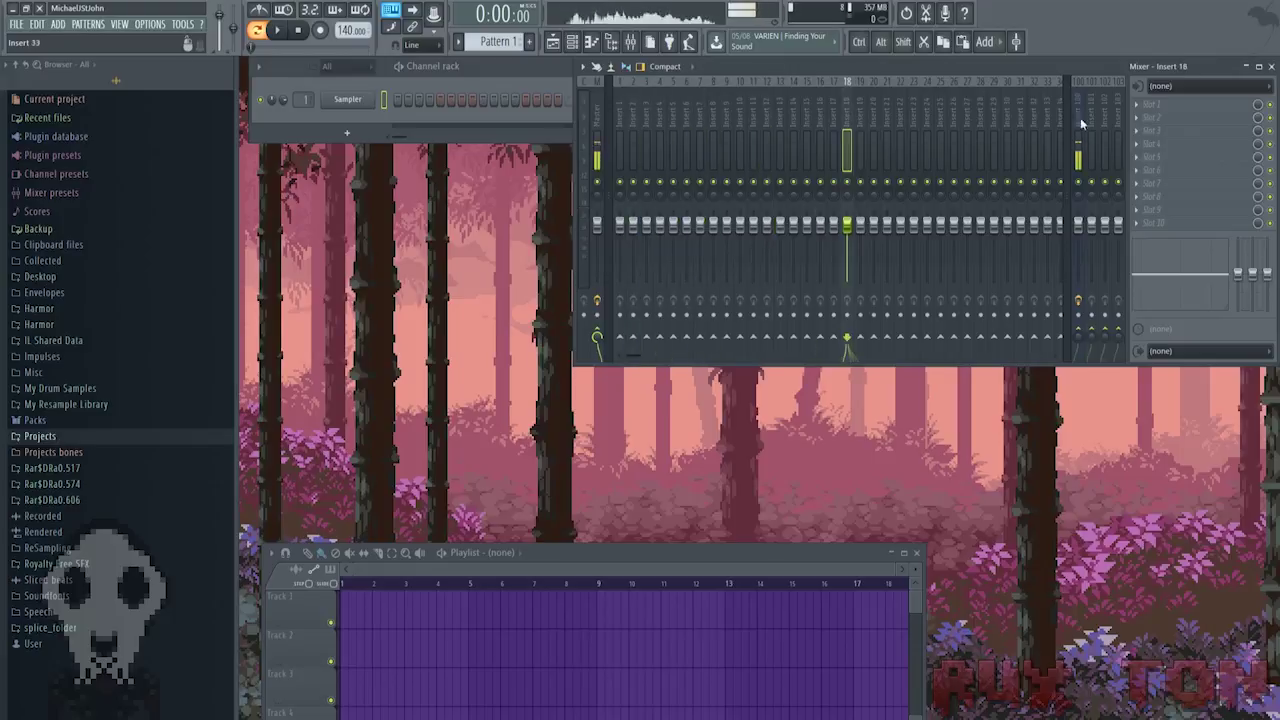
{"action": "left_click", "coordinate": [1080, 89]}
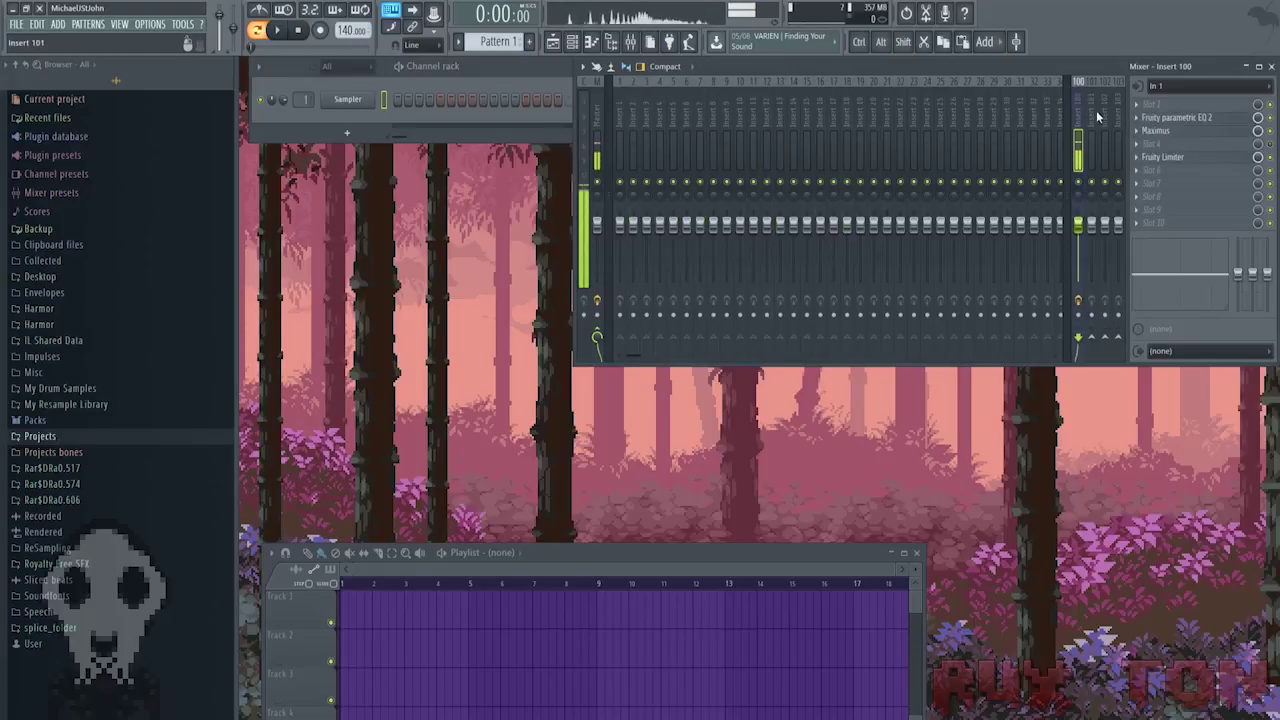
{"action": "left_click", "coordinate": [1170, 89]}
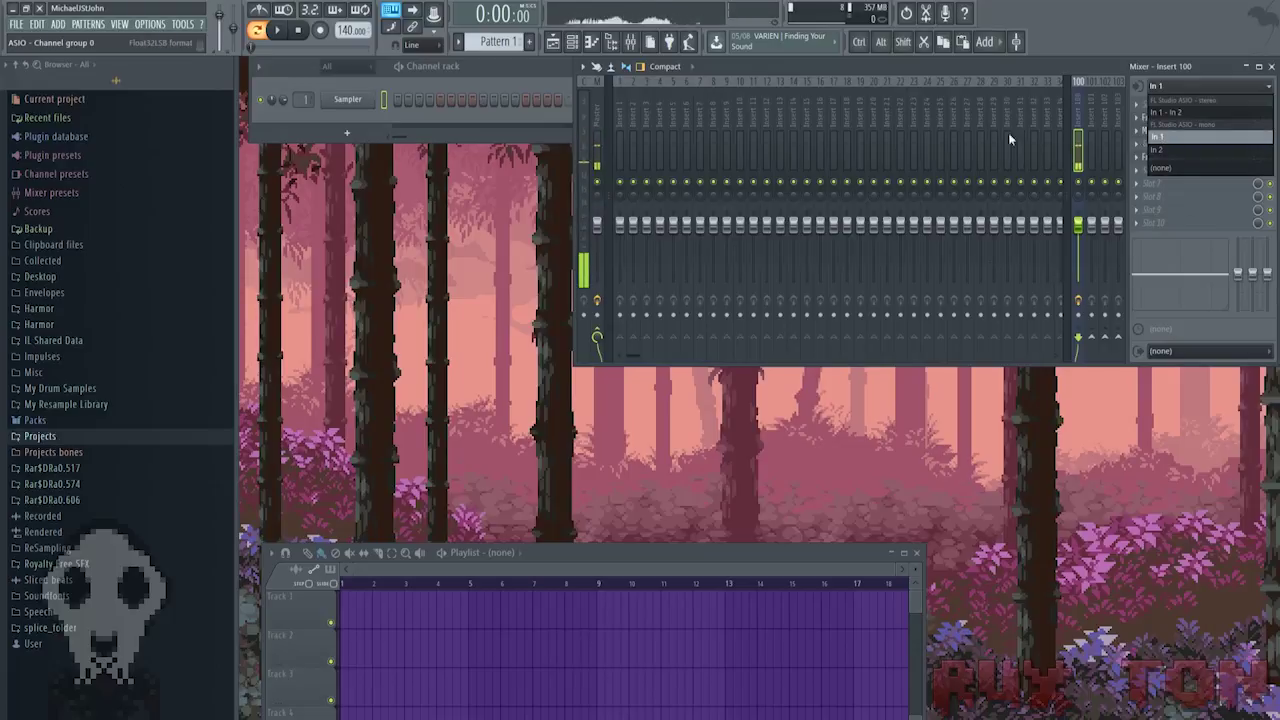
{"action": "left_click", "coordinate": [664, 107]}
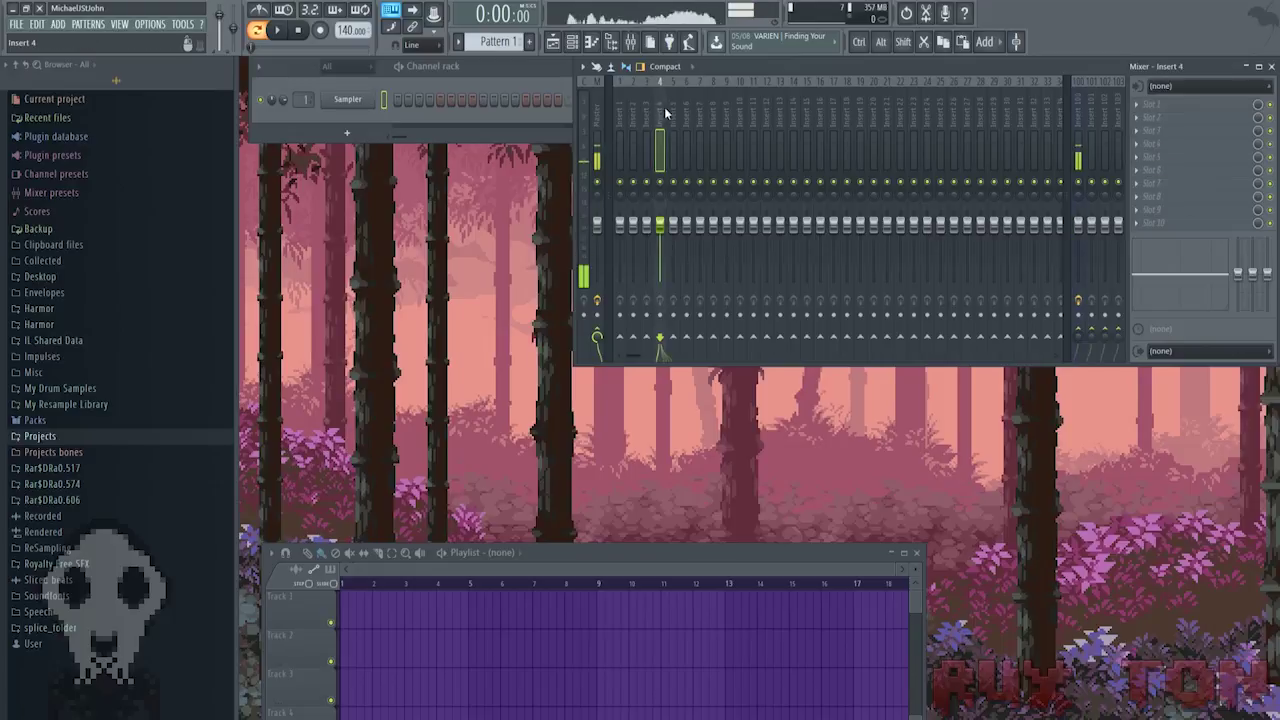
{"action": "left_click", "coordinate": [1076, 125]}
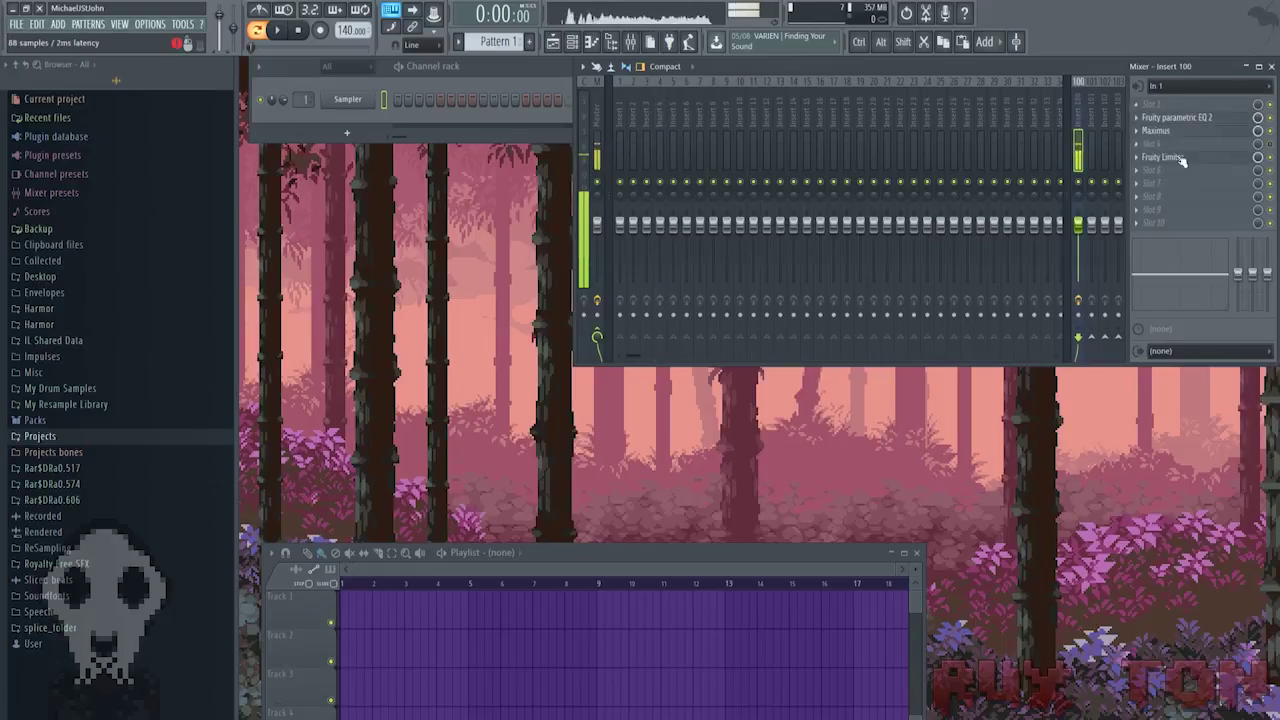
Step: Select the Master mixer track and leave its output on Out 1 - Out 2
{"action": "left_click", "coordinate": [596, 127]}
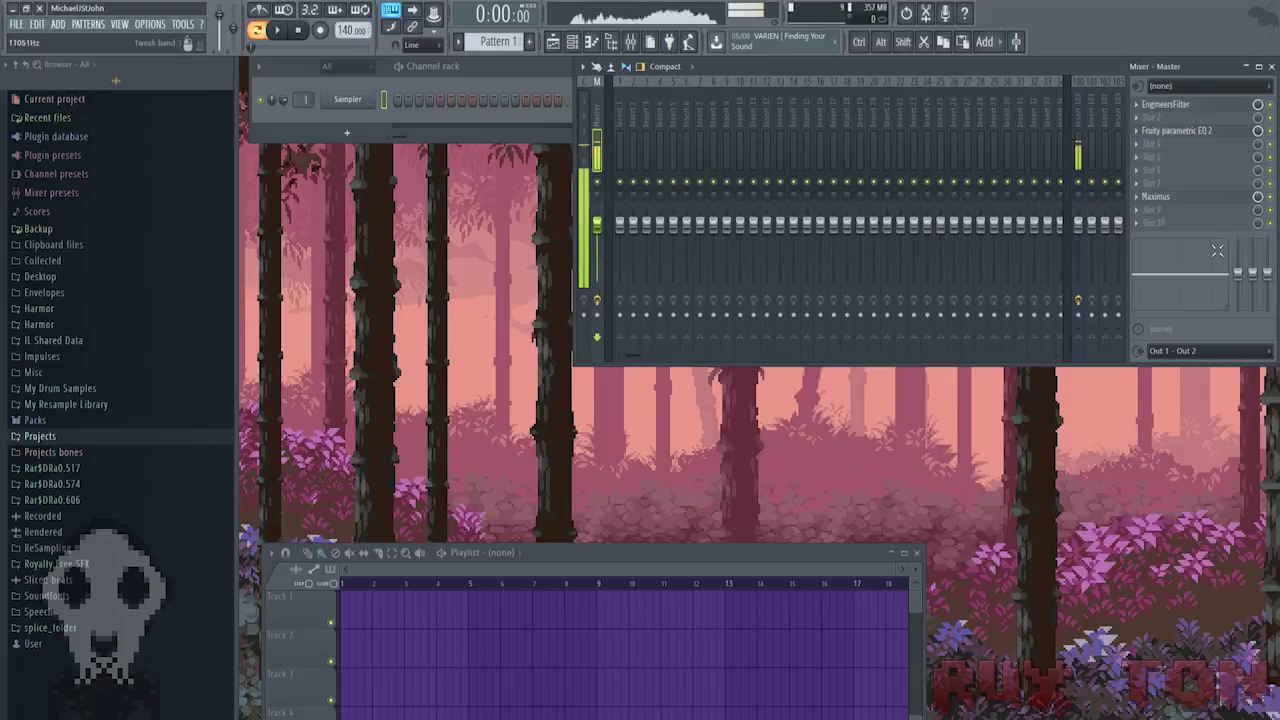
{"action": "left_click", "coordinate": [1175, 351]}
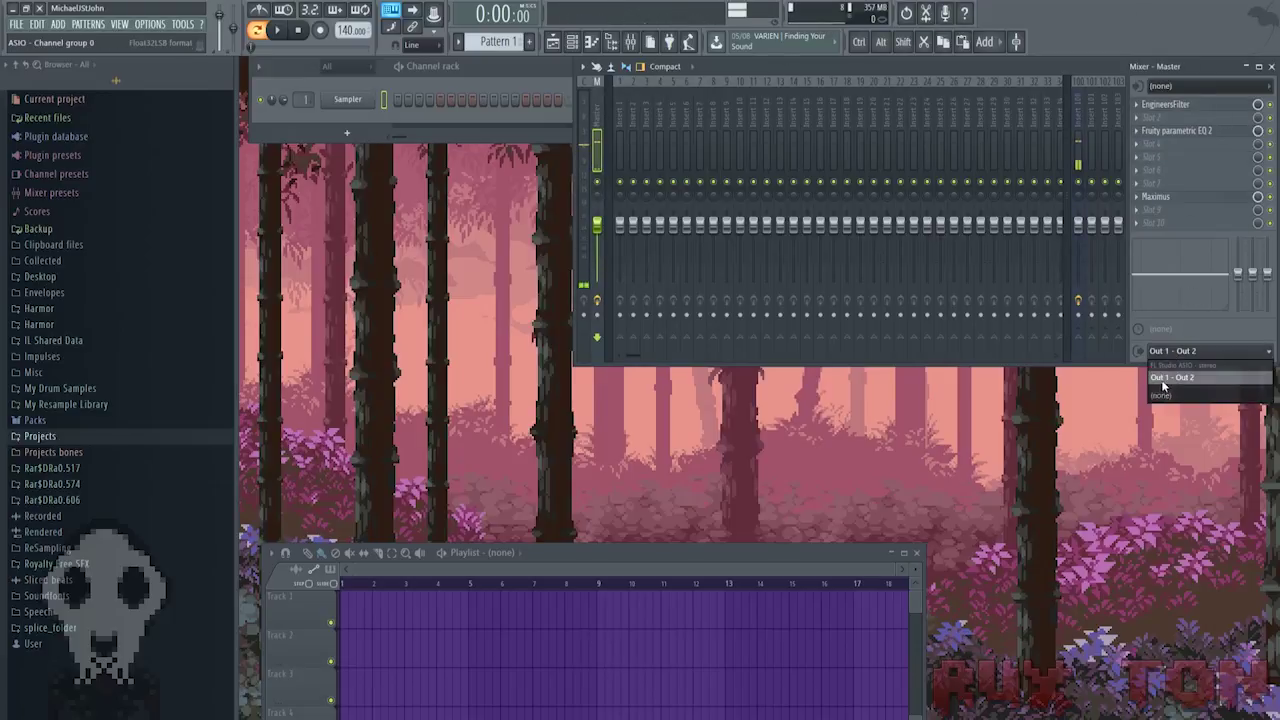
{"action": "left_click", "coordinate": [1163, 386]}
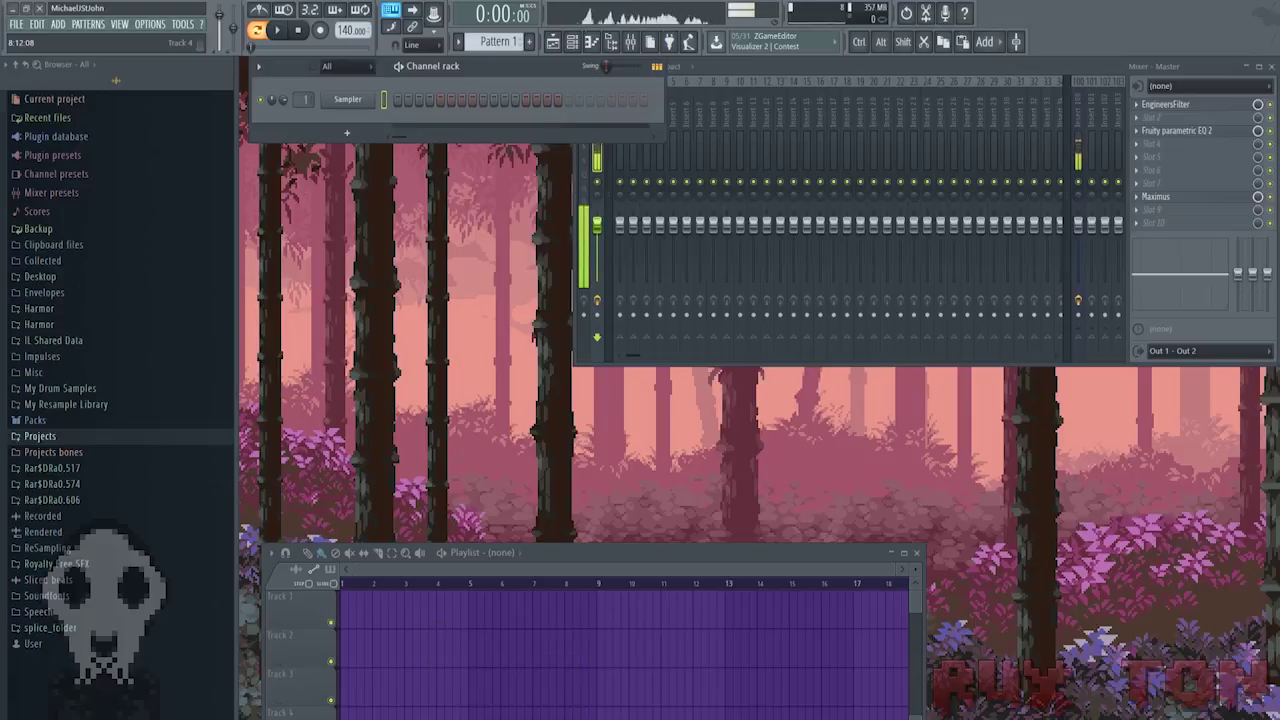
Step: Launch Audio Repeater (KS) from a Start menu search for 'repeater' and bring up its window
{"action": "key", "text": "super"}
{"action": "type", "text": "repeater"}
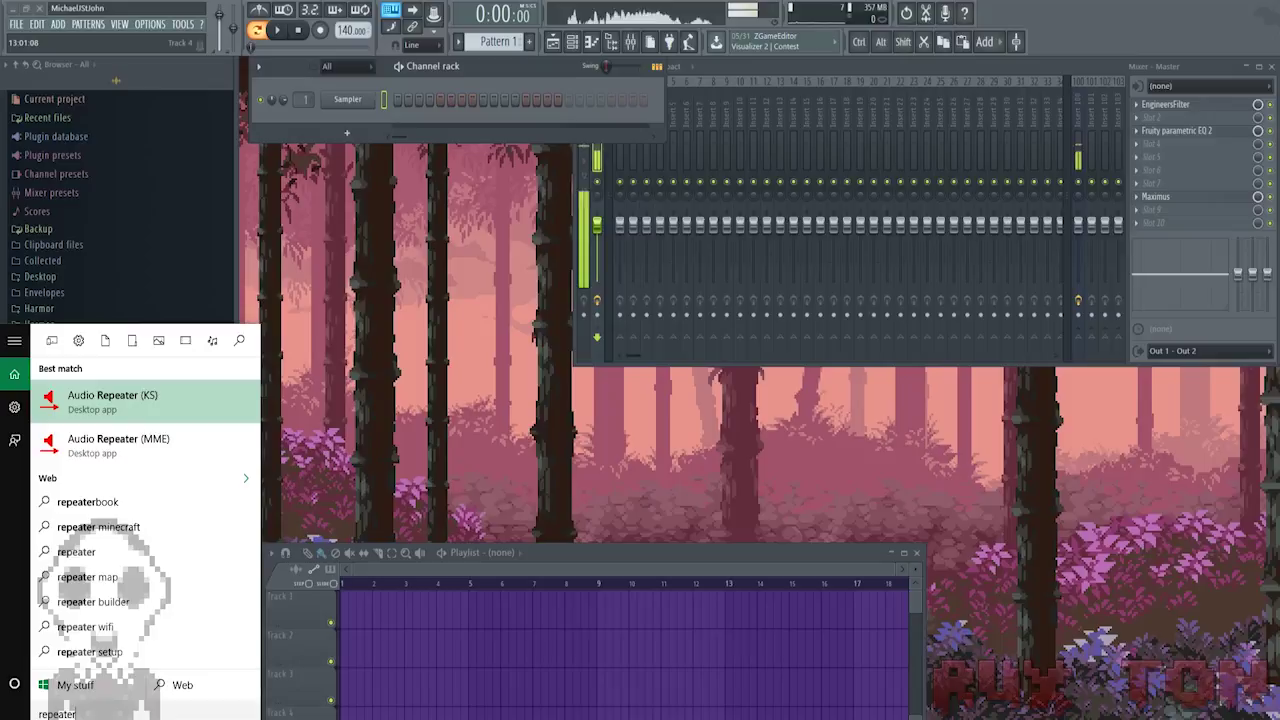
{"action": "left_click", "coordinate": [1088, 719]}
{"action": "left_click", "coordinate": [1050, 688]}
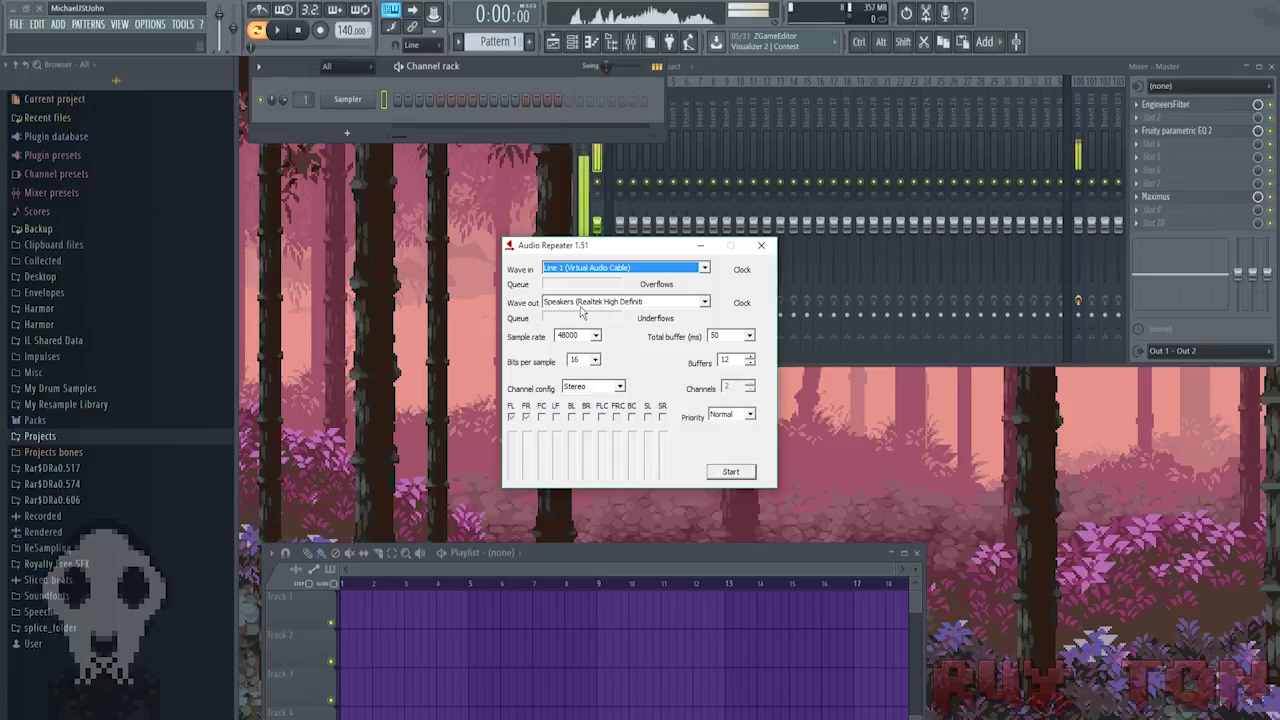
Step: Send Audio Repeater's output to Speakers (Realtek) and keep the total buffer at 50 ms
{"action": "left_click", "coordinate": [582, 304]}
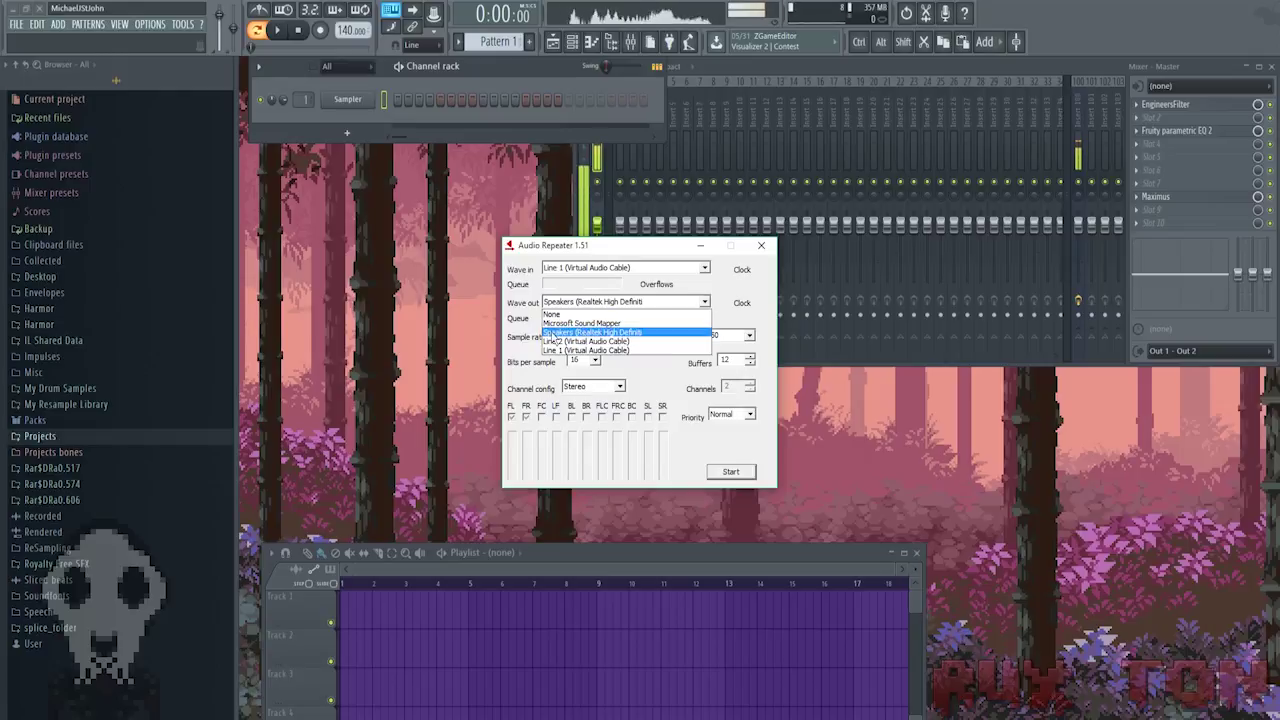
{"action": "left_click", "coordinate": [550, 334]}
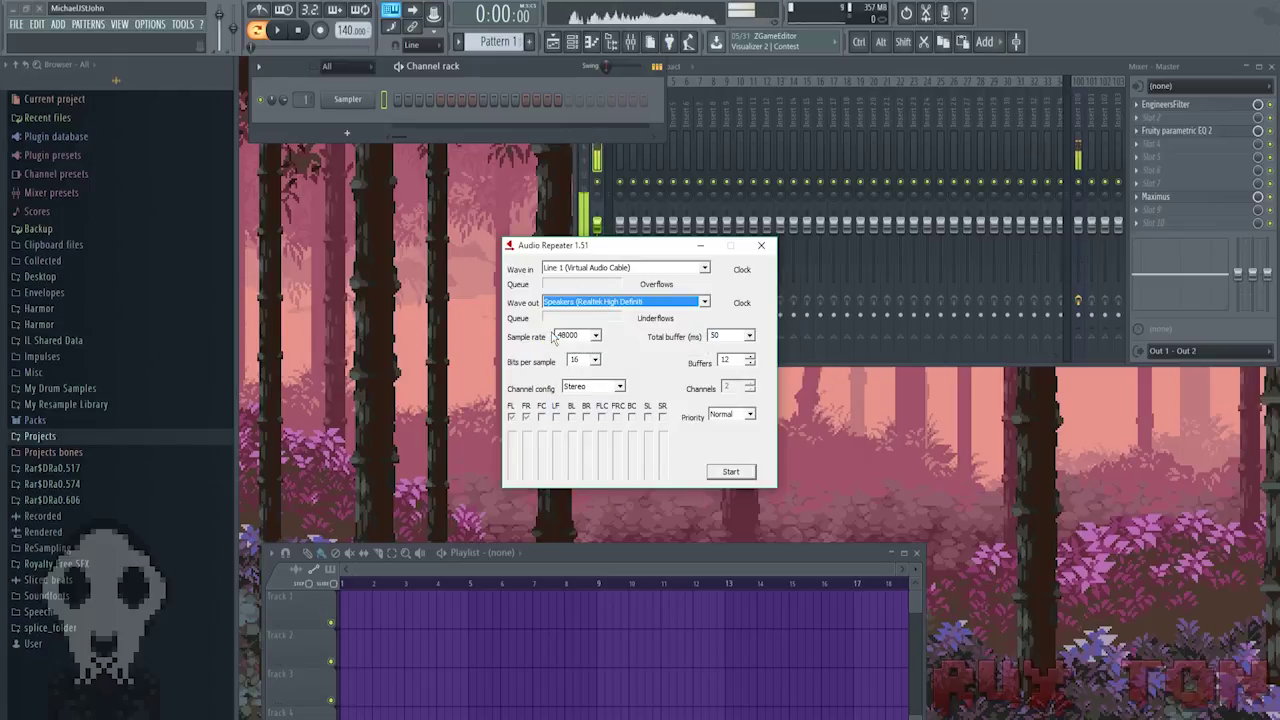
{"action": "left_click", "coordinate": [749, 336]}
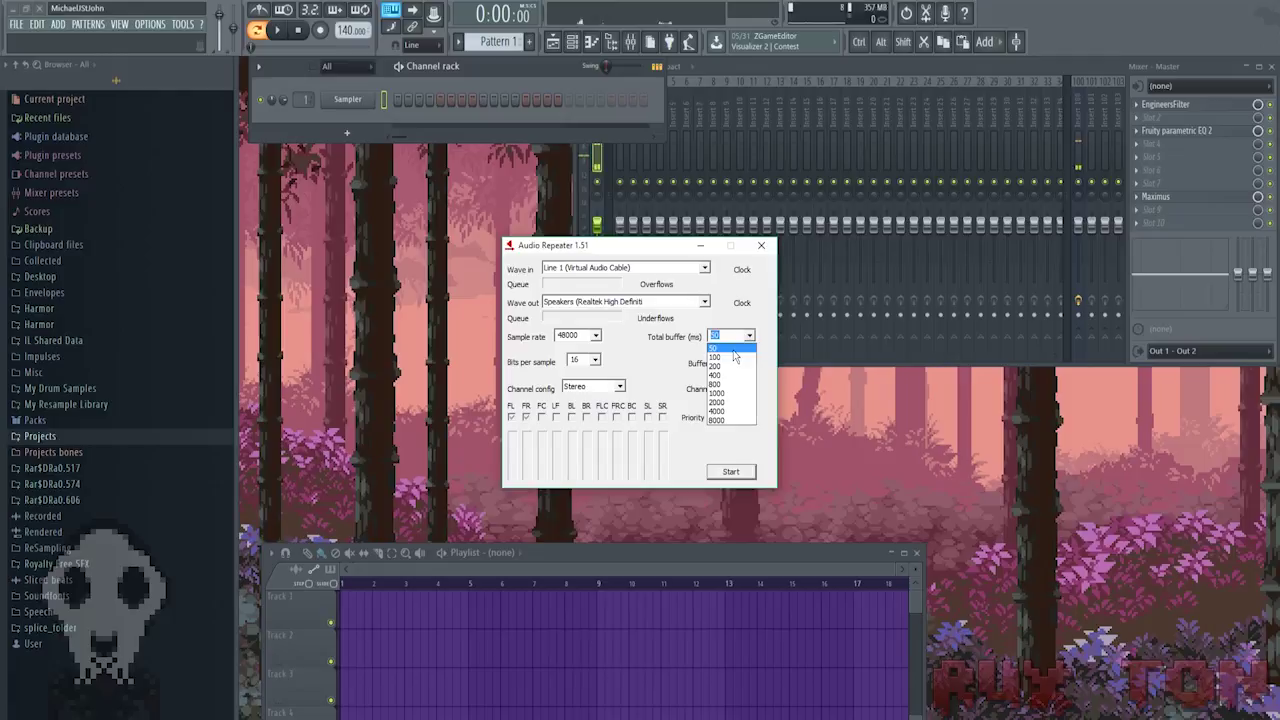
{"action": "left_click", "coordinate": [664, 344]}
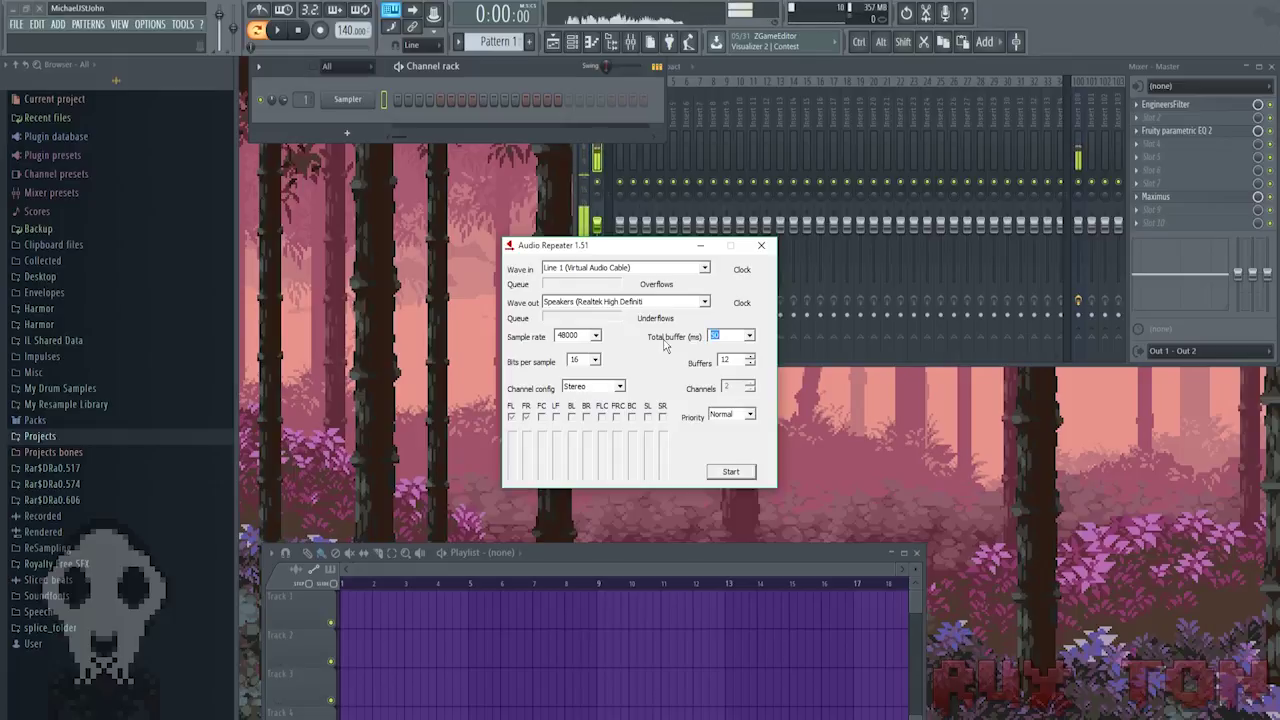
{"action": "left_click", "coordinate": [748, 337]}
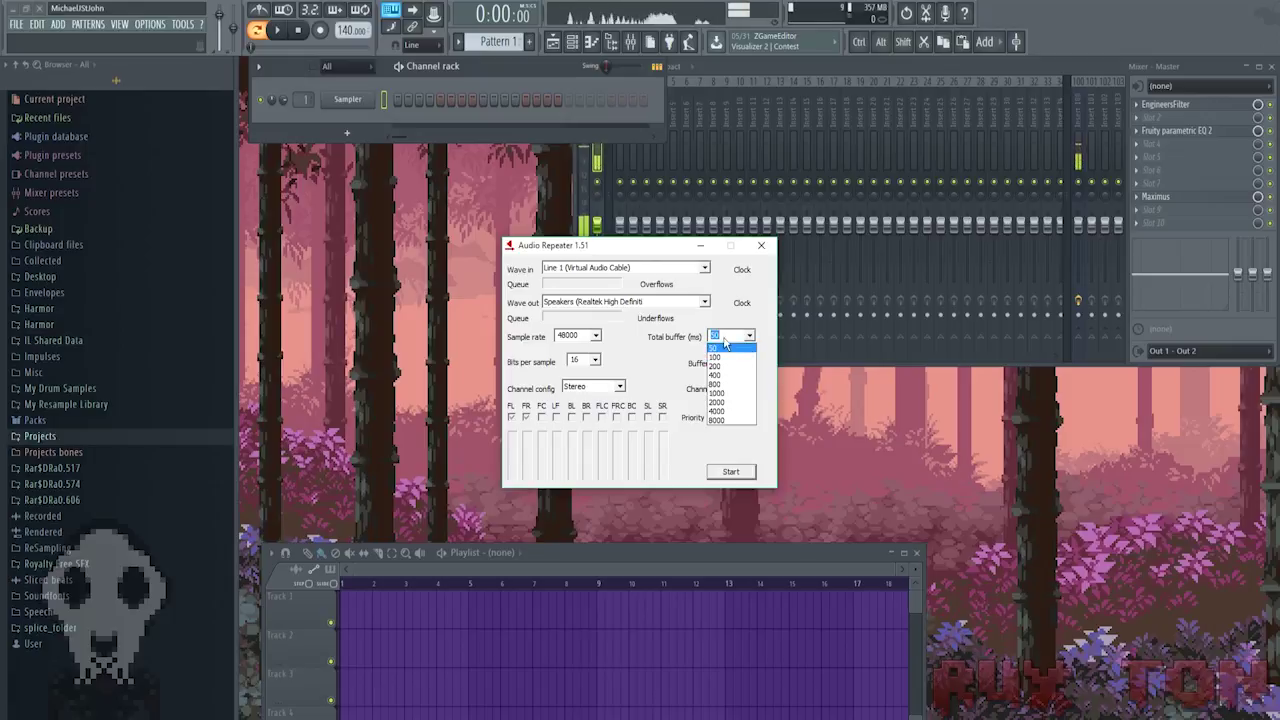
{"action": "left_click", "coordinate": [643, 345]}
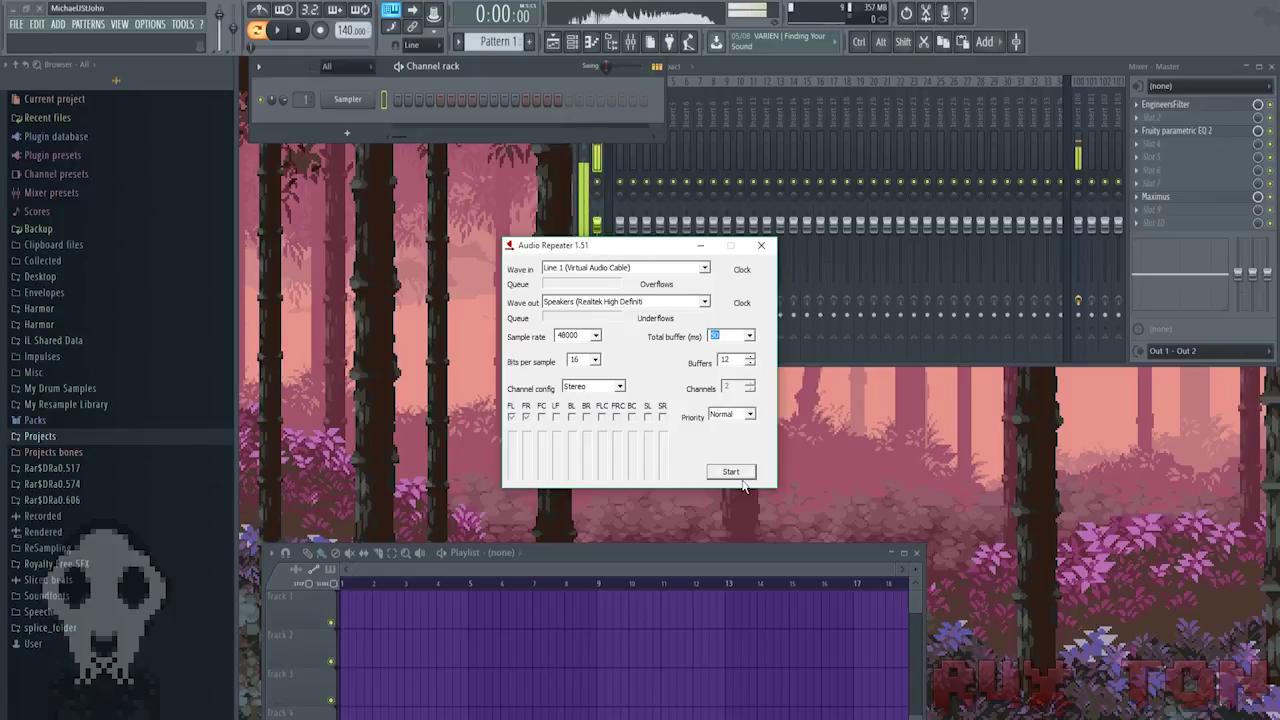
Step: Close Audio Repeater, replace the Sampler channel with Harmor, and close the Harmor window
{"action": "left_click", "coordinate": [761, 245]}
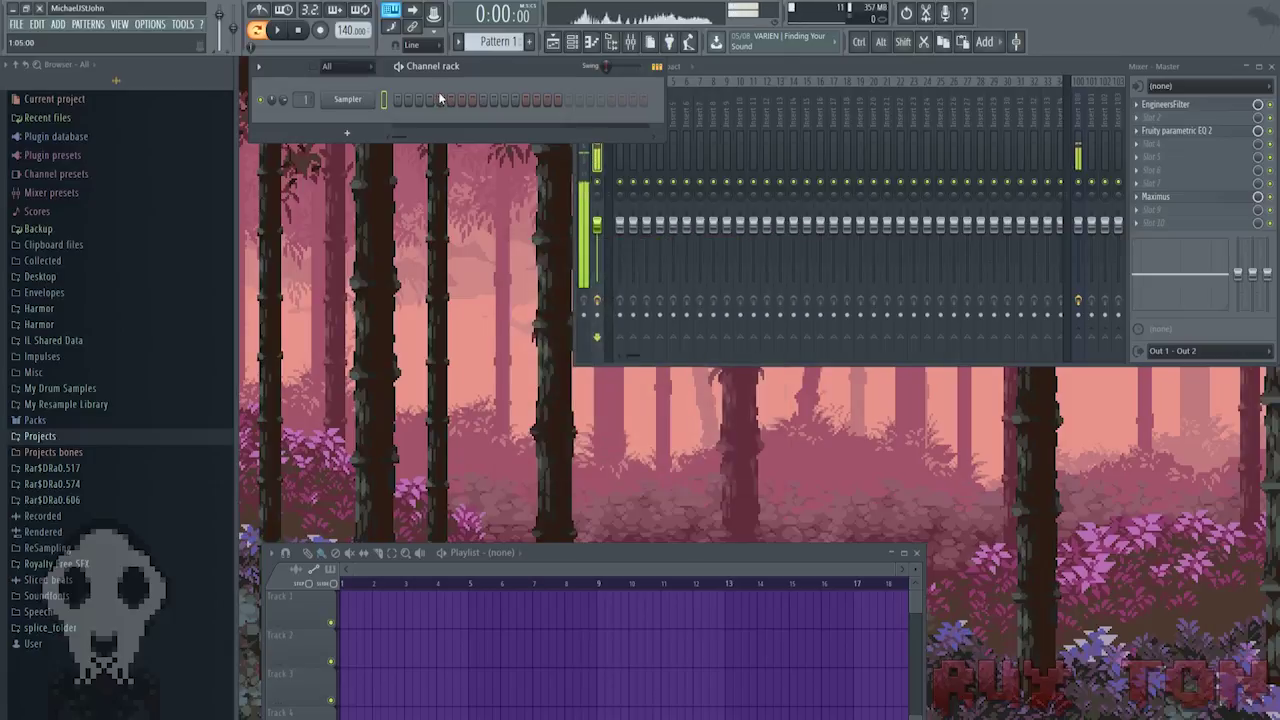
{"action": "right_click", "coordinate": [350, 100]}
{"action": "mouse_move", "coordinate": [456, 195]}
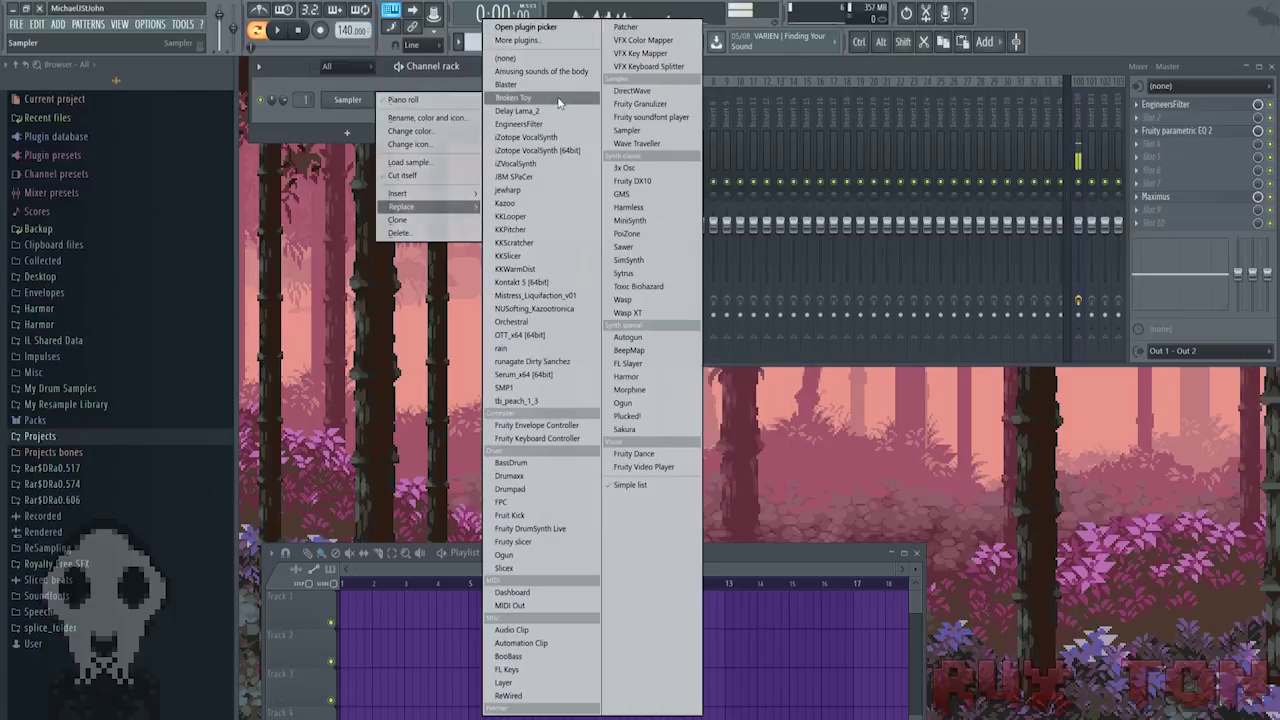
{"action": "left_click", "coordinate": [627, 376]}
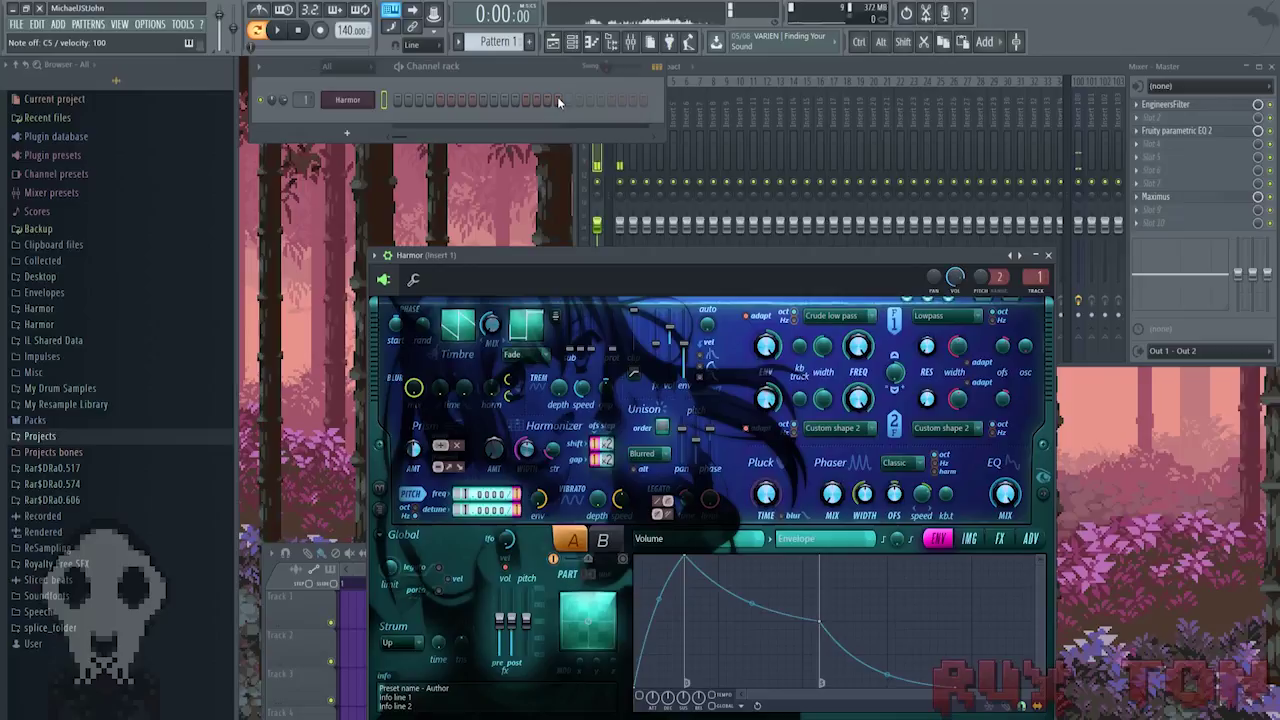
{"action": "left_click", "coordinate": [1048, 255]}
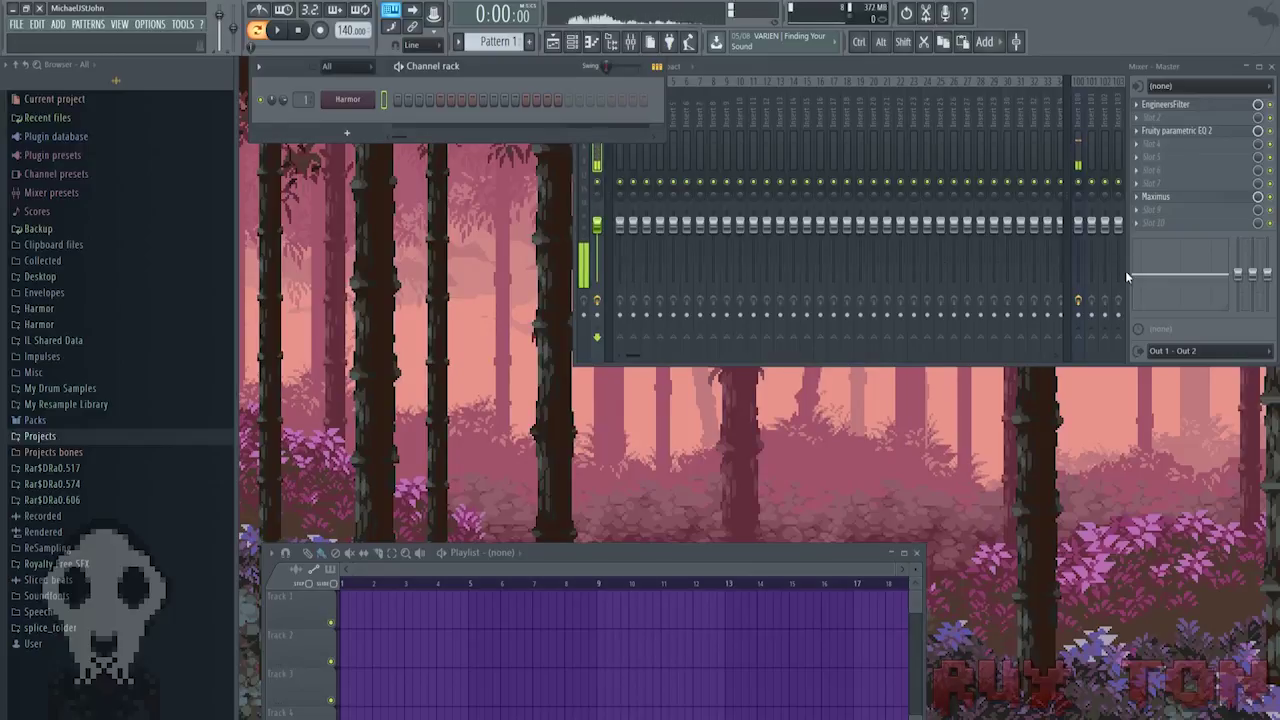
{"action": "key", "text": "Right"}
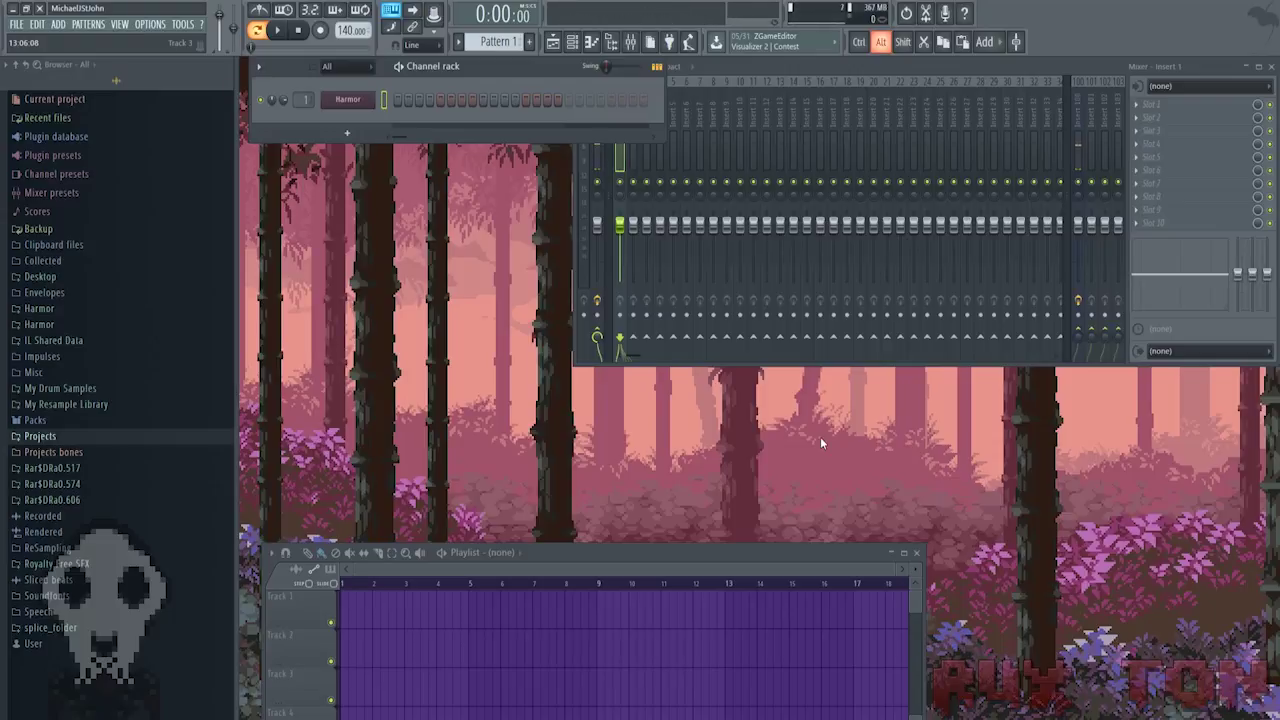
{"action": "key", "text": "alt+Left"}
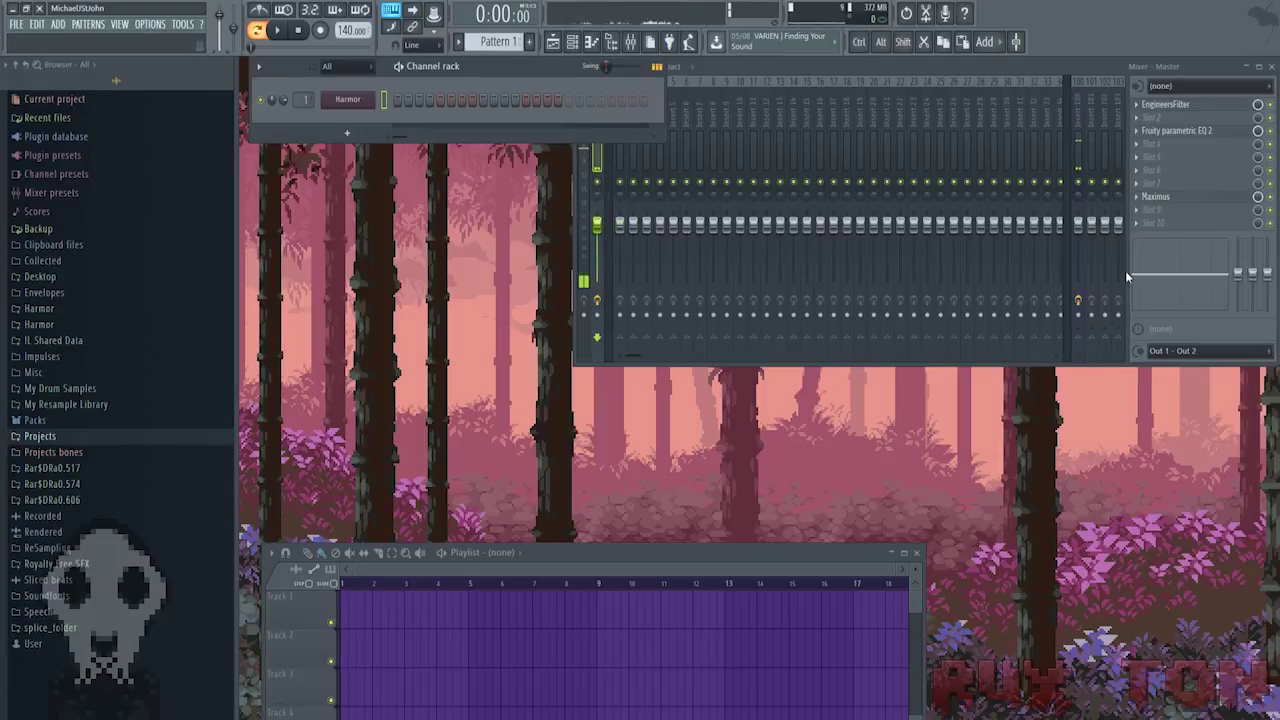